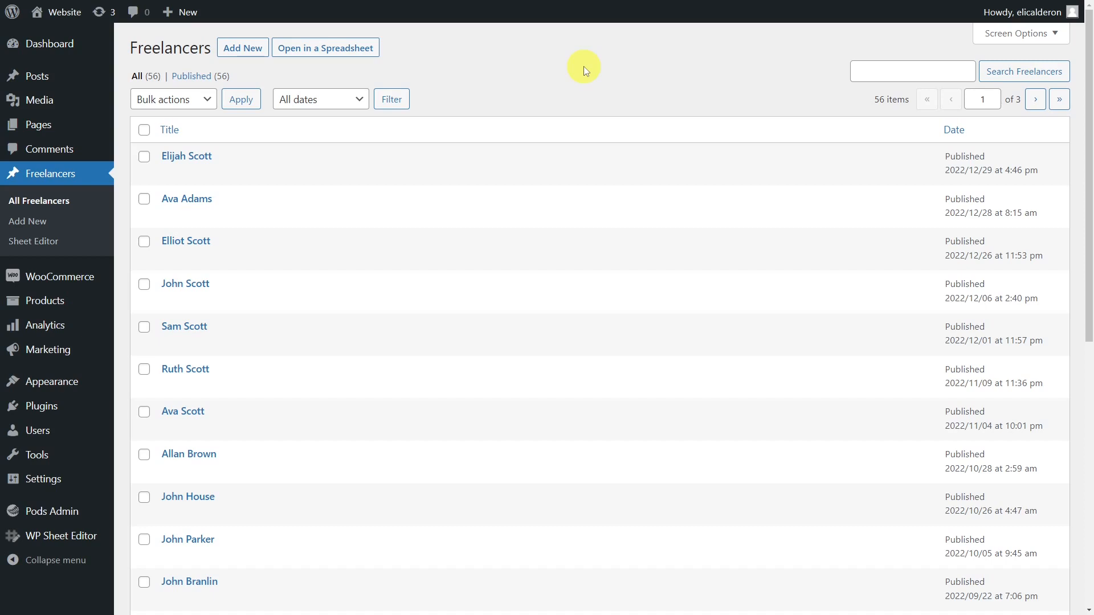
# Set up a spreadsheet for the Freelancers post type and save its columns setup without changes.
pyautogui.moveTo(85, 535)
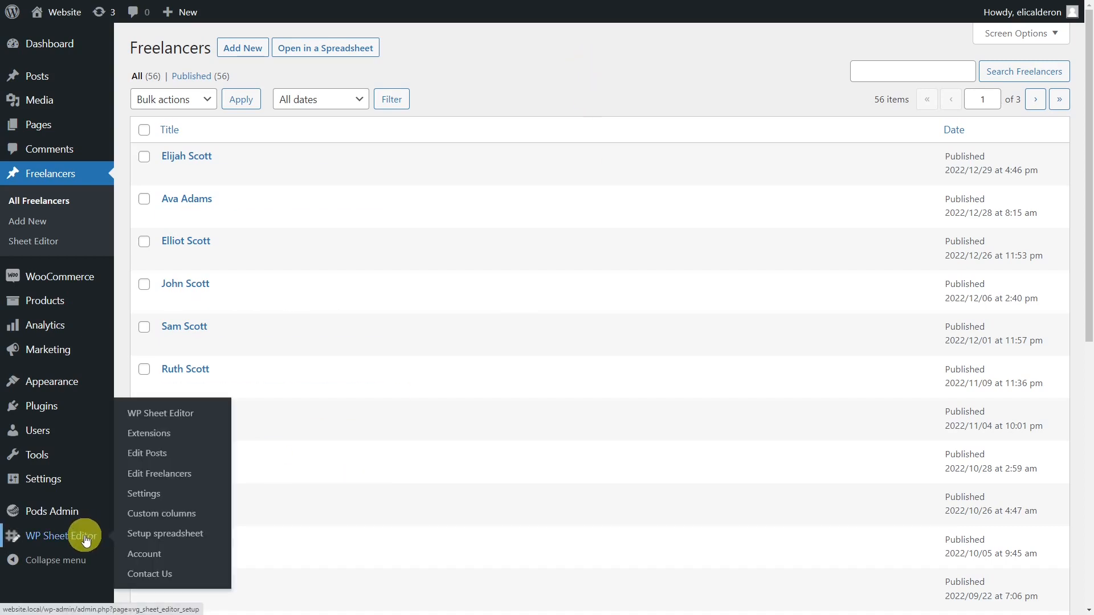
pyautogui.click(138, 536)
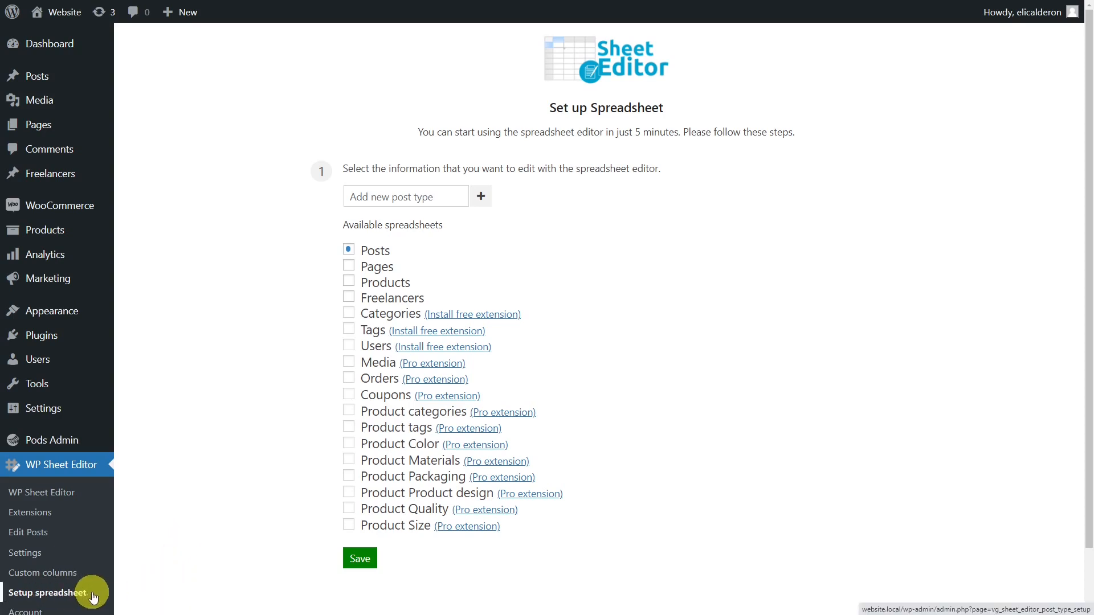
pyautogui.click(349, 297)
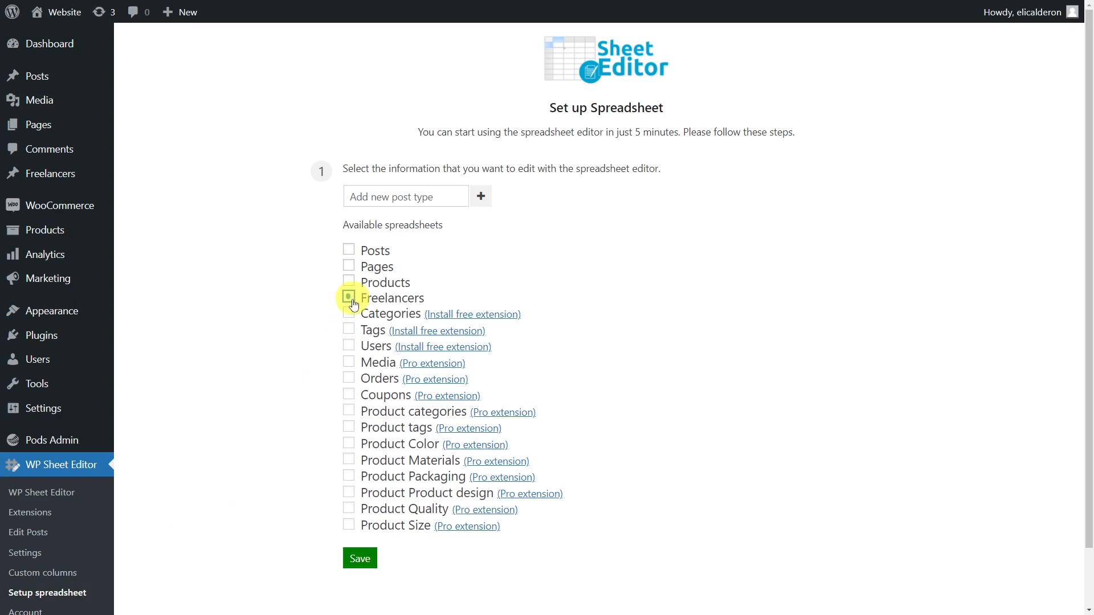
pyautogui.click(363, 559)
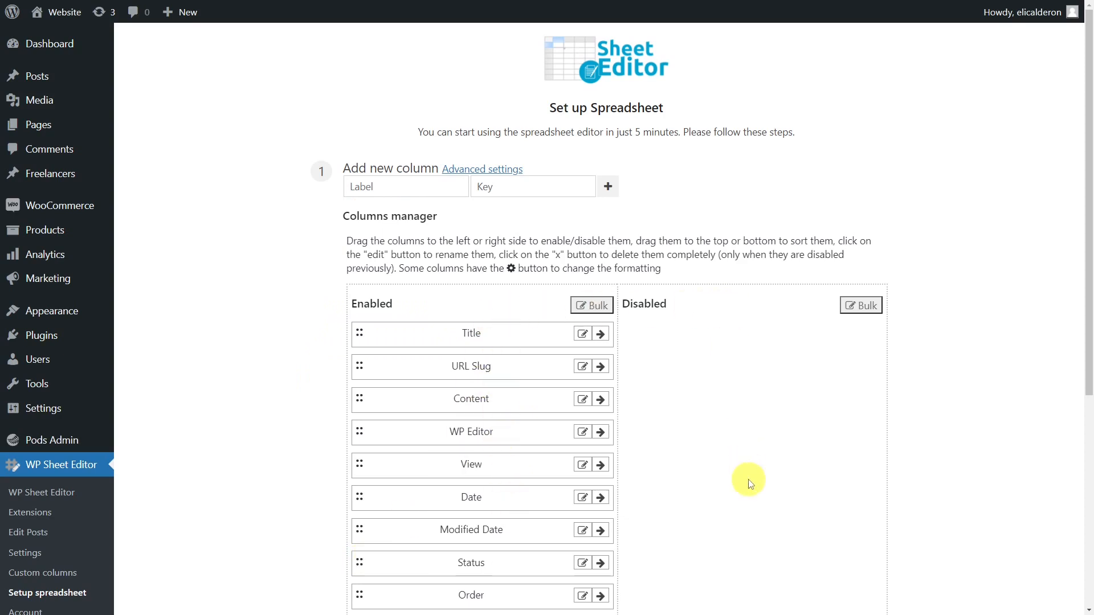
pyautogui.scroll(-5, 749, 483)
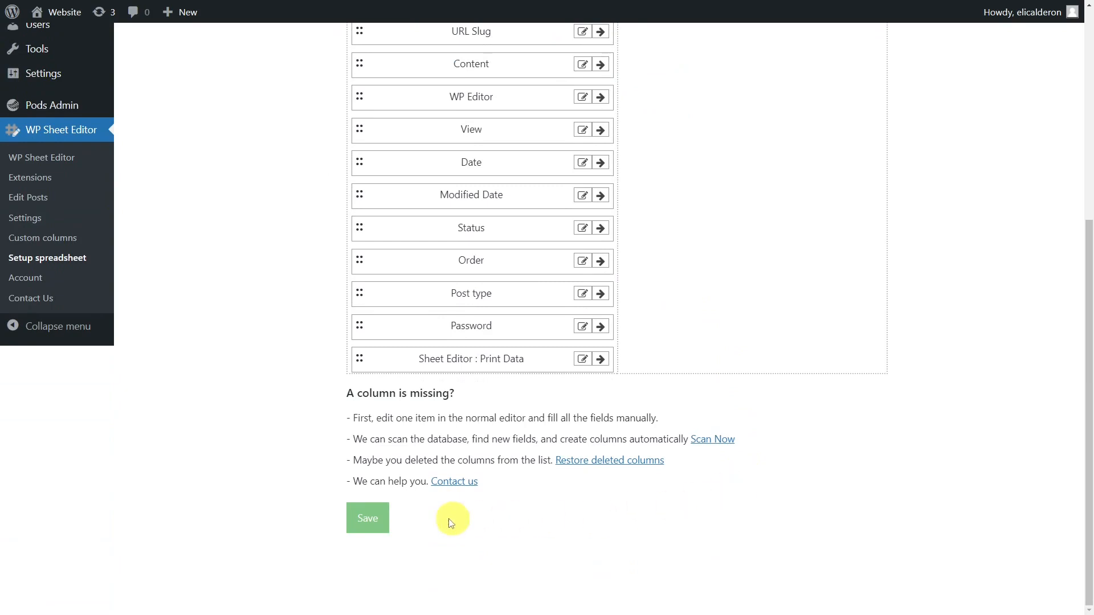
pyautogui.click(381, 524)
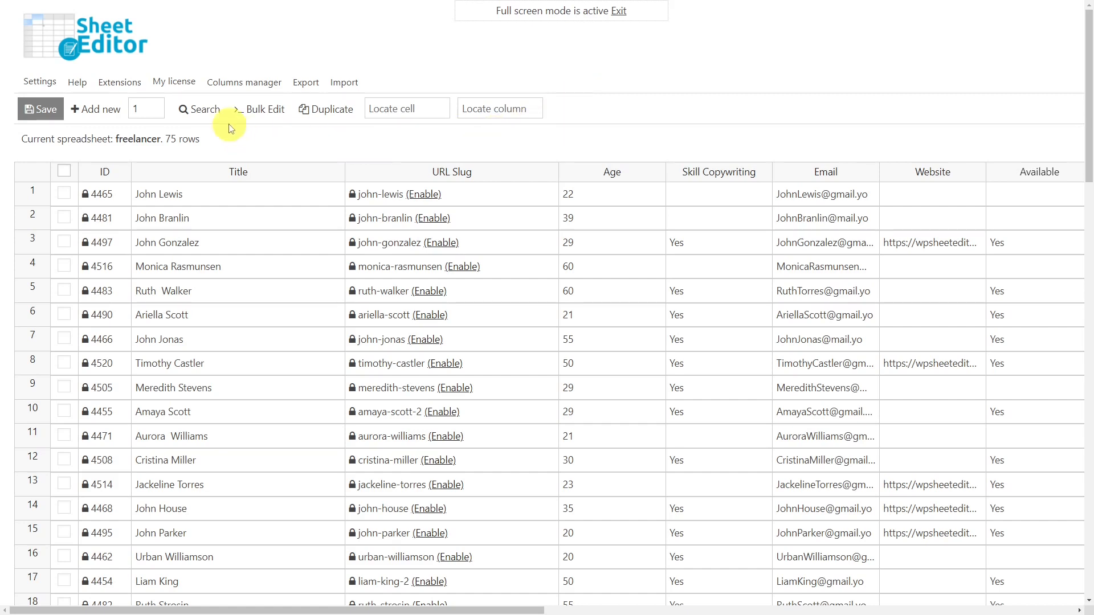
# Run a quick search of the freelancer spreadsheet using a first name as the keyword.
pyautogui.click(205, 110)
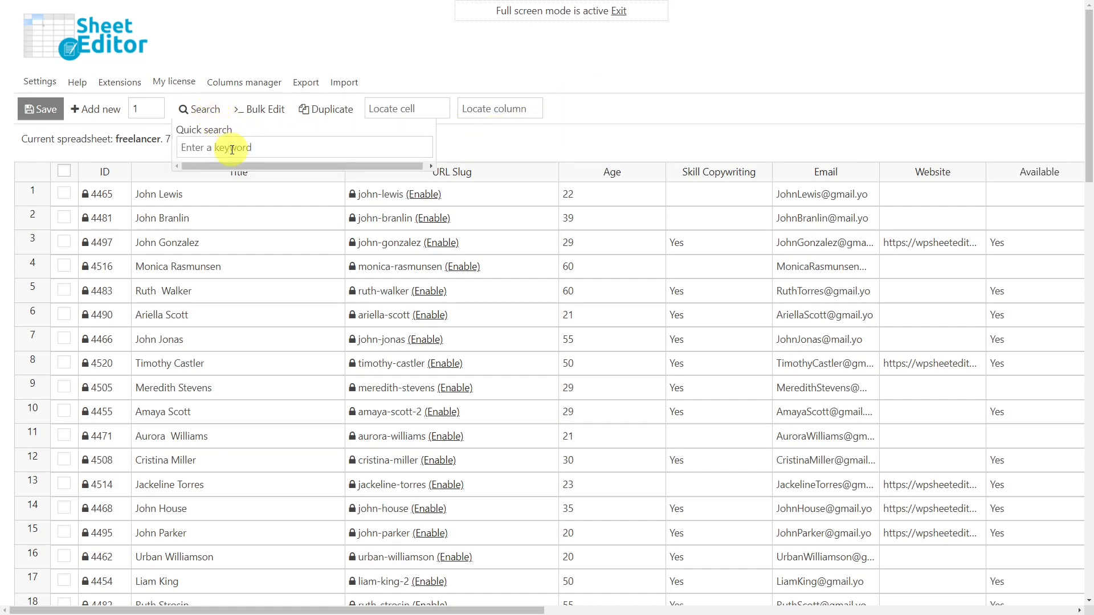
pyautogui.click(232, 150)
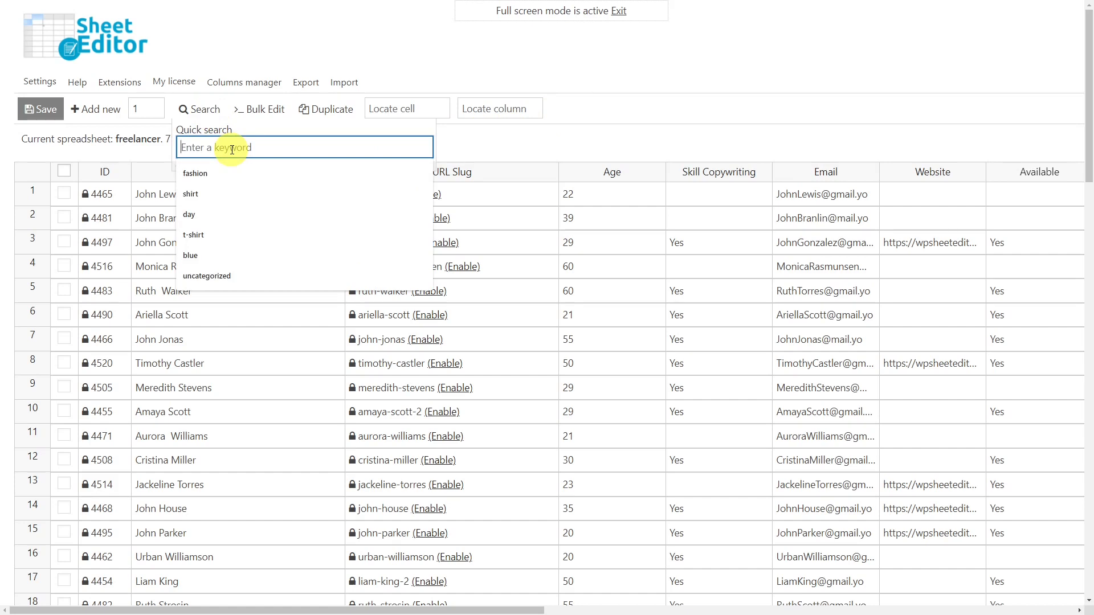
pyautogui.write('John')
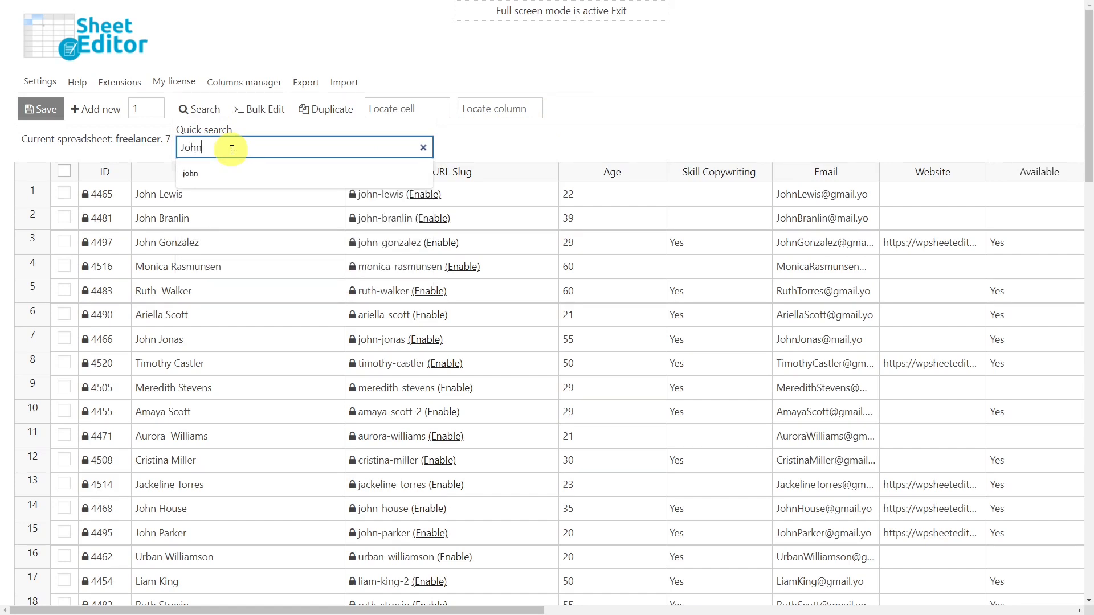
pyautogui.press('Return')
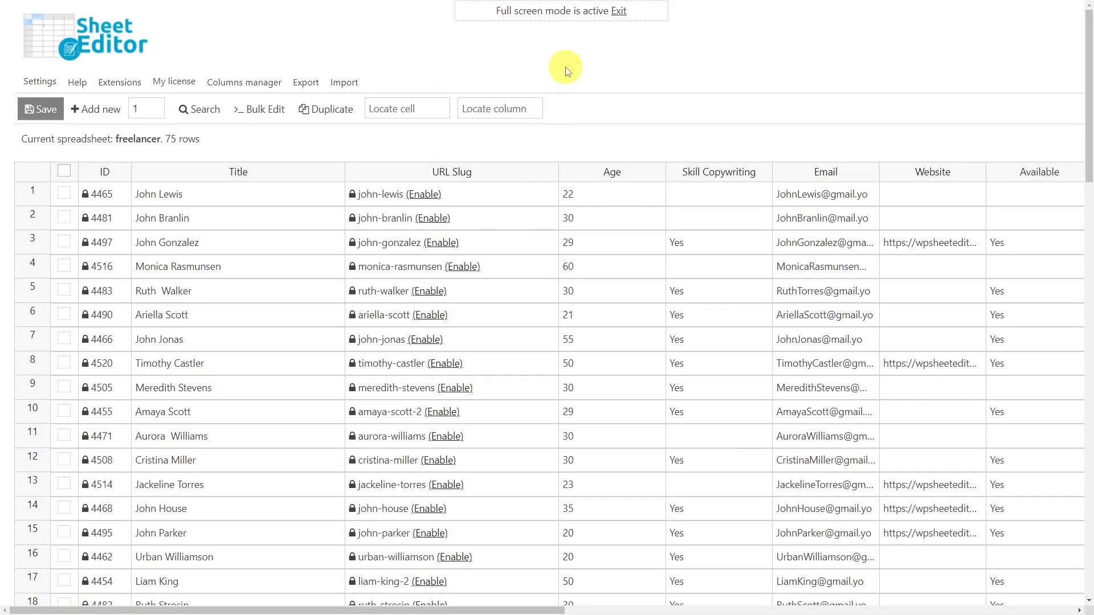
# Run an advanced search for freelancers whose Skill Copywriting field equals Yes.
pyautogui.click(203, 112)
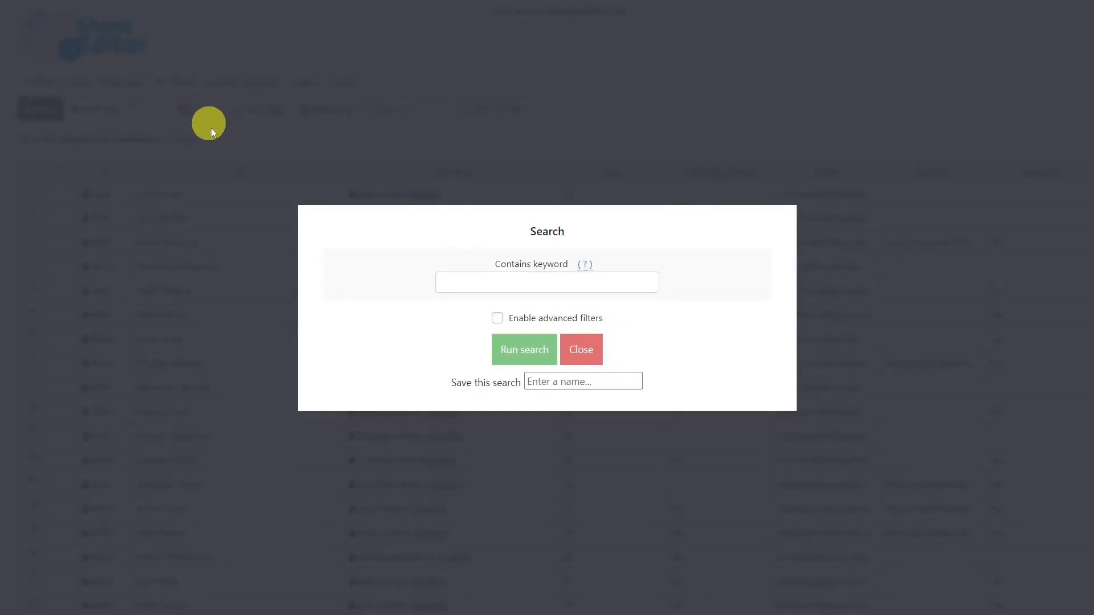
pyautogui.click(498, 319)
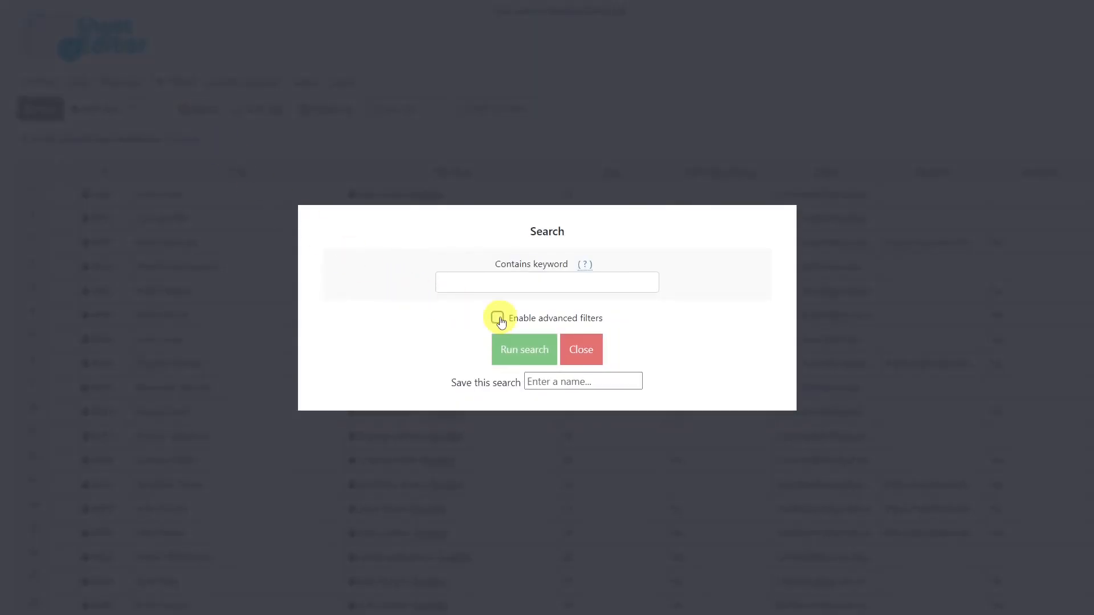
pyautogui.click(397, 228)
pyautogui.click(402, 250)
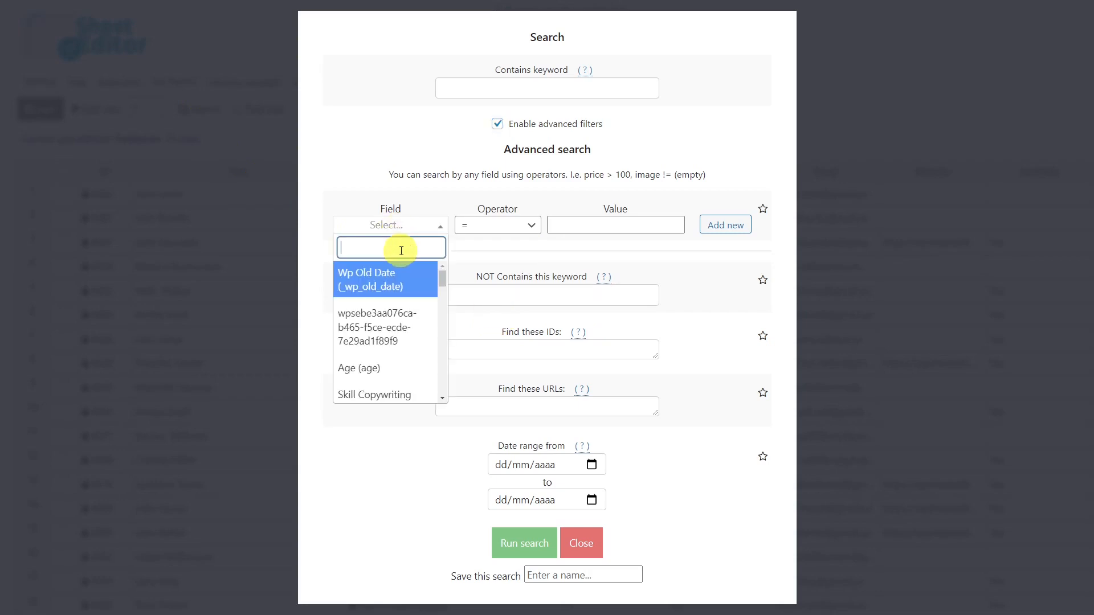
pyautogui.write('cop')
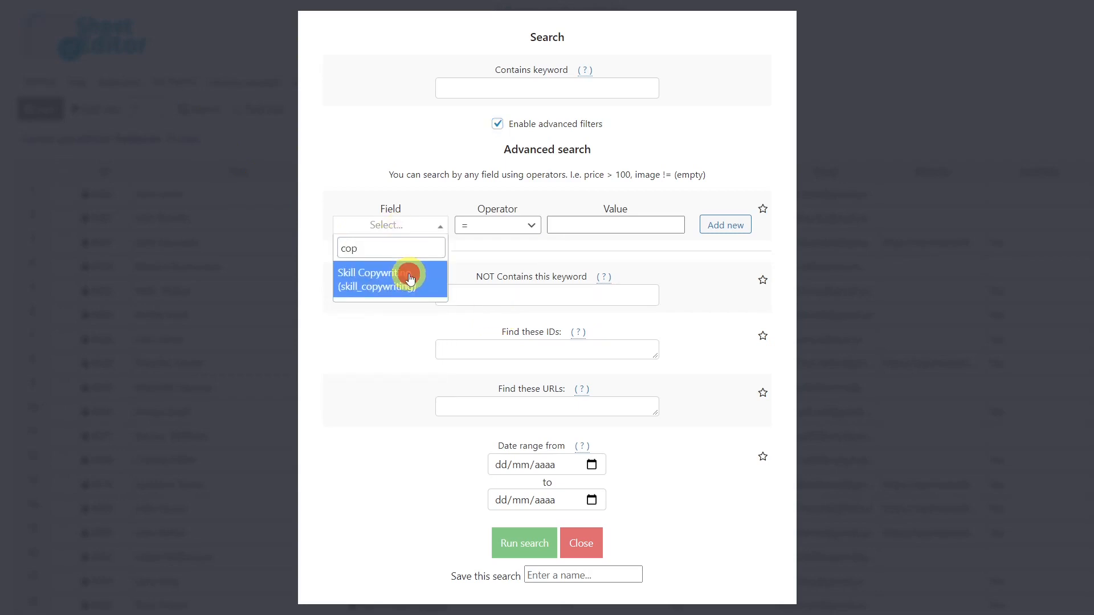
pyautogui.click(408, 277)
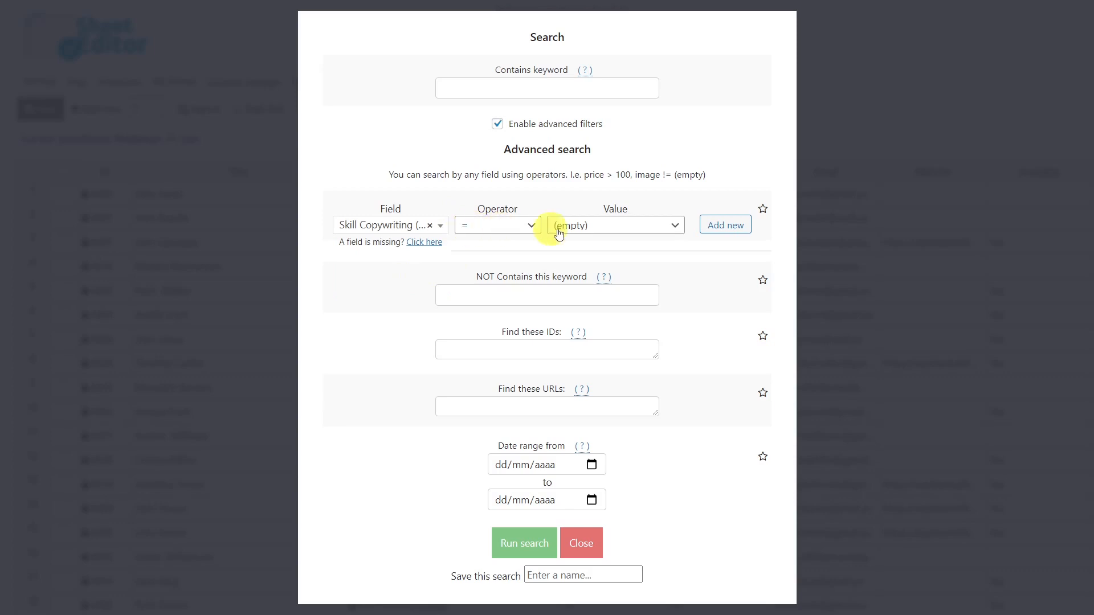
pyautogui.click(587, 226)
pyautogui.click(567, 272)
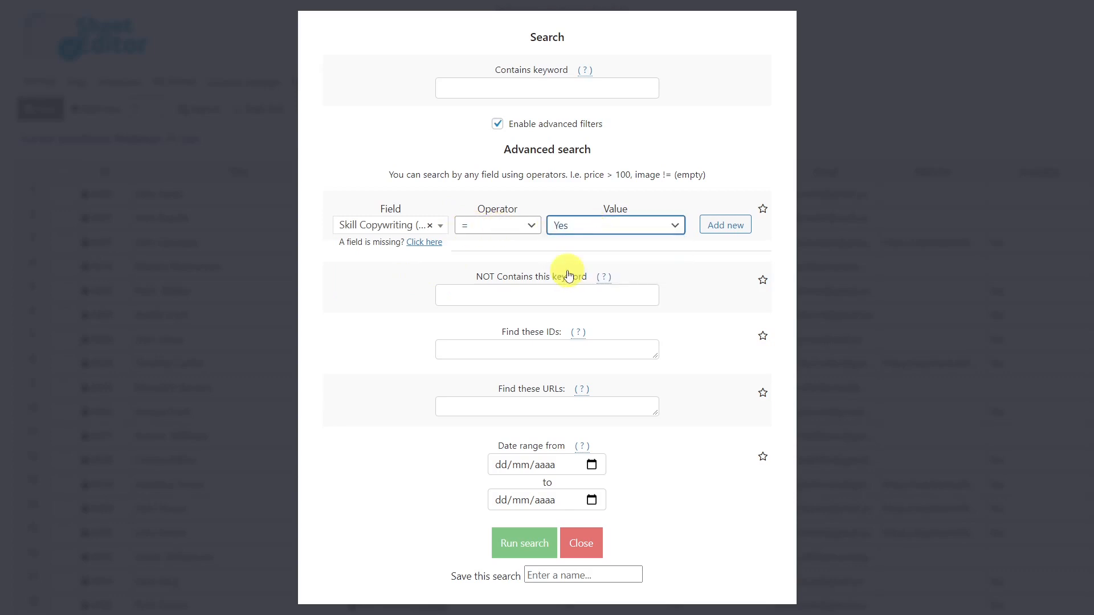
pyautogui.click(527, 546)
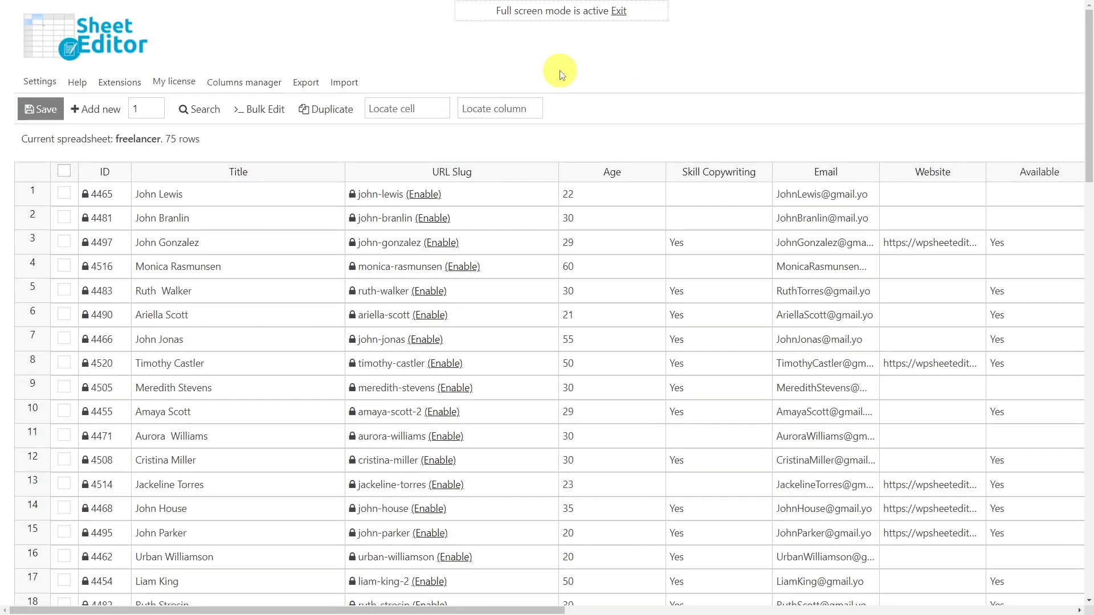
# Run an advanced search for freelancers whose Age field equals 30.
pyautogui.click(204, 111)
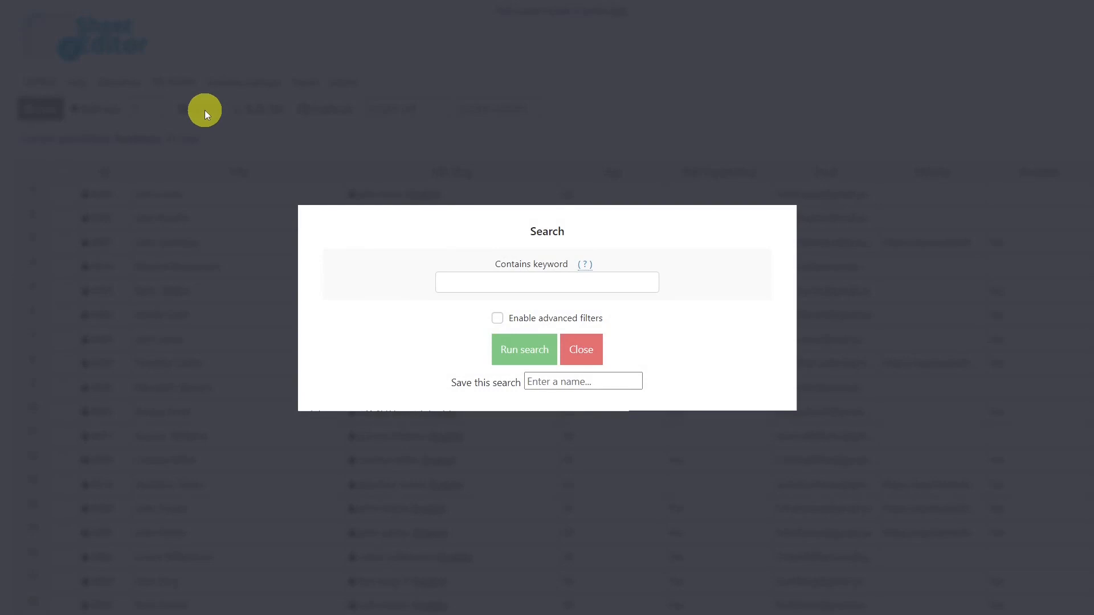
pyautogui.click(498, 318)
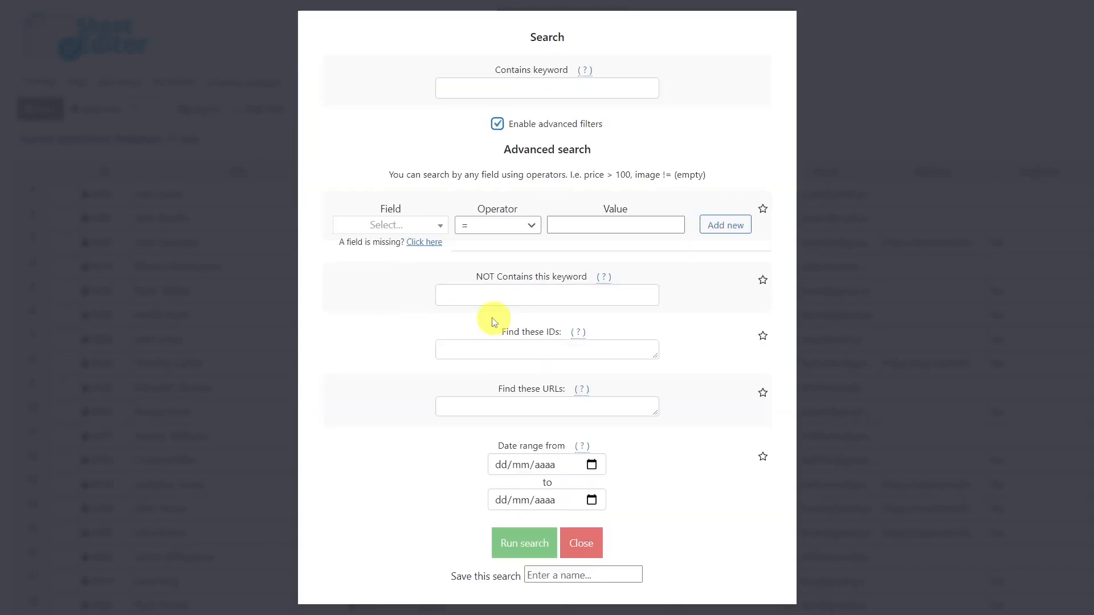
pyautogui.click(400, 225)
pyautogui.write('ag')
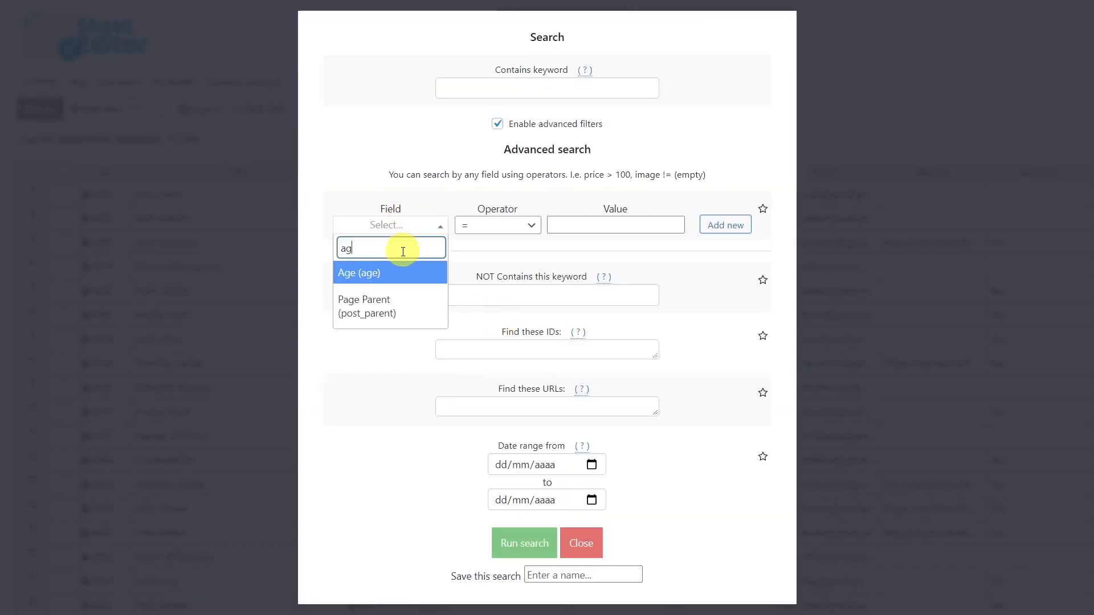
pyautogui.click(403, 273)
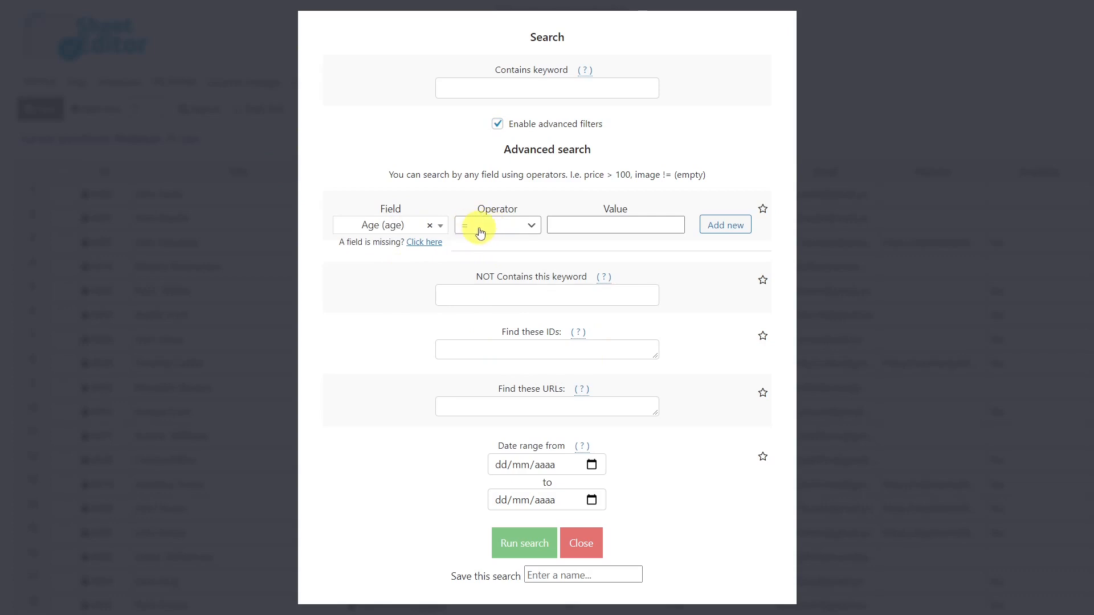
pyautogui.click(576, 227)
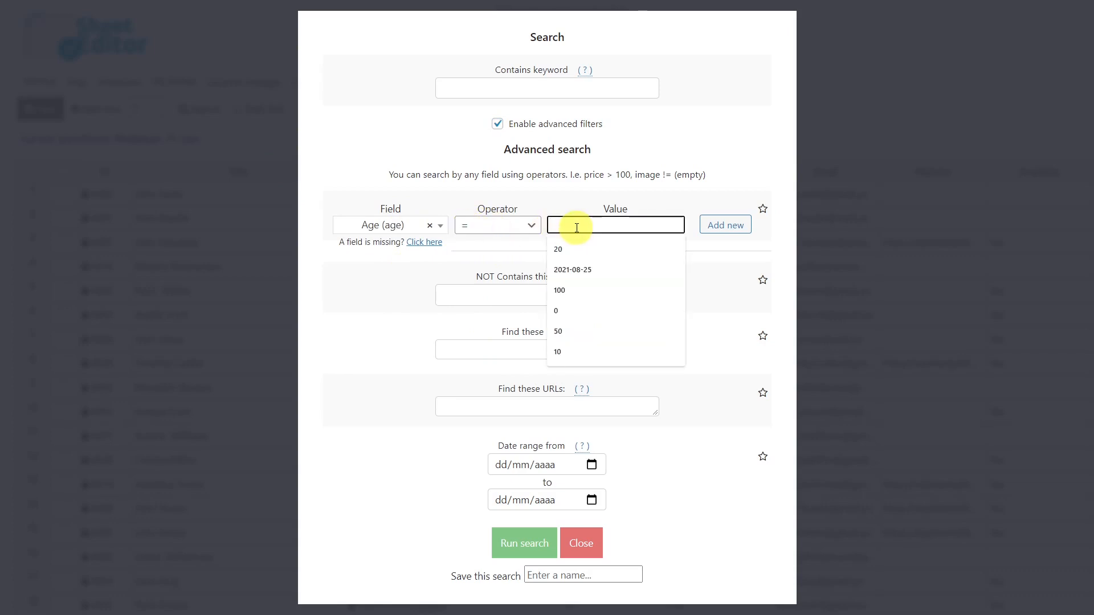
pyautogui.write('30')
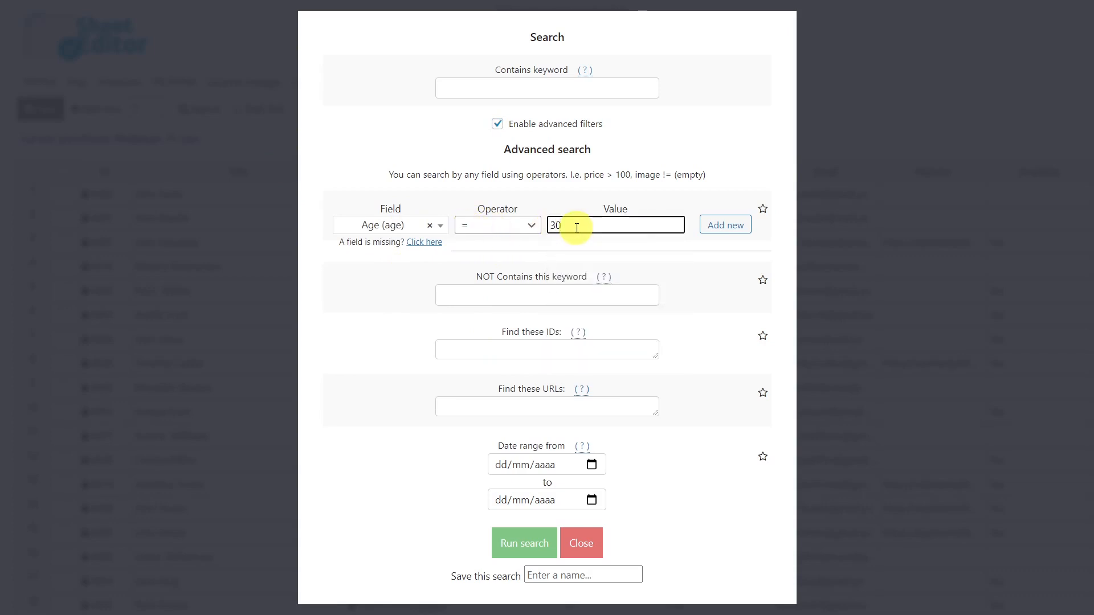
pyautogui.click(523, 543)
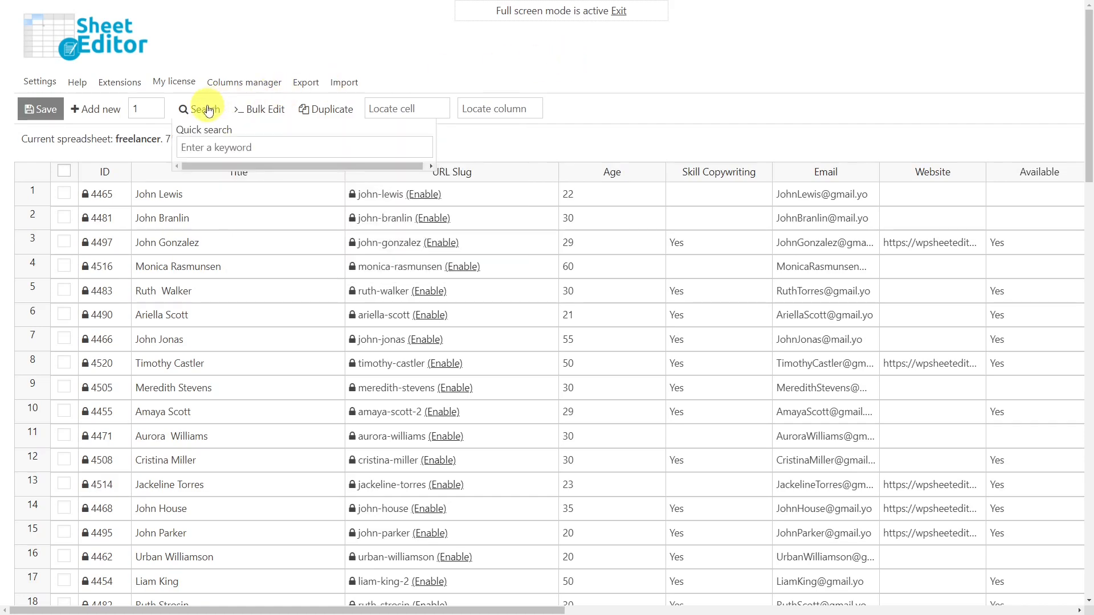
pyautogui.click(207, 107)
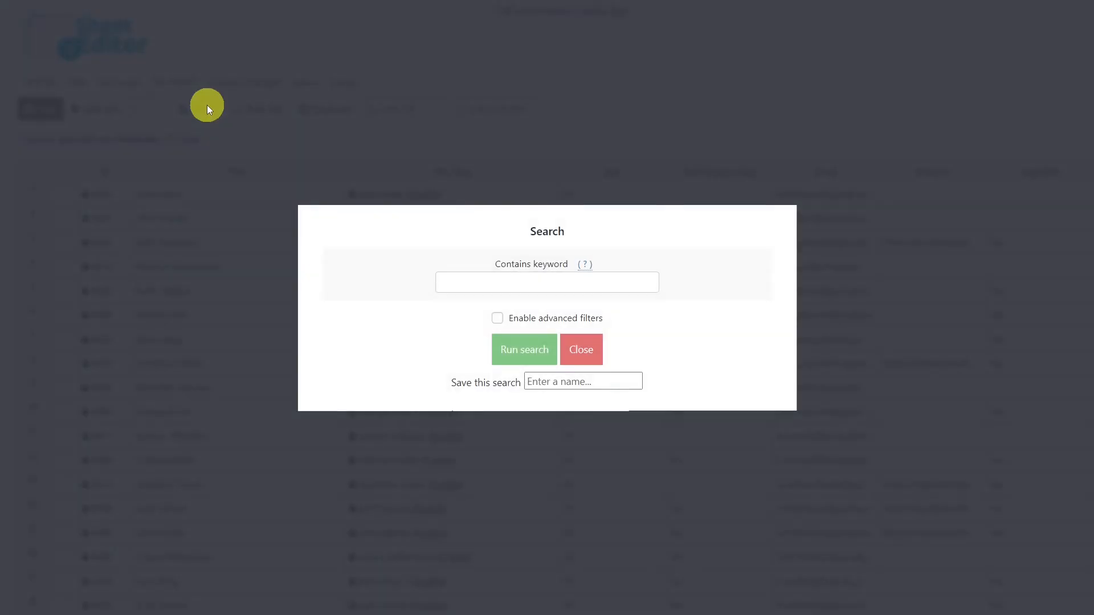
pyautogui.click(499, 319)
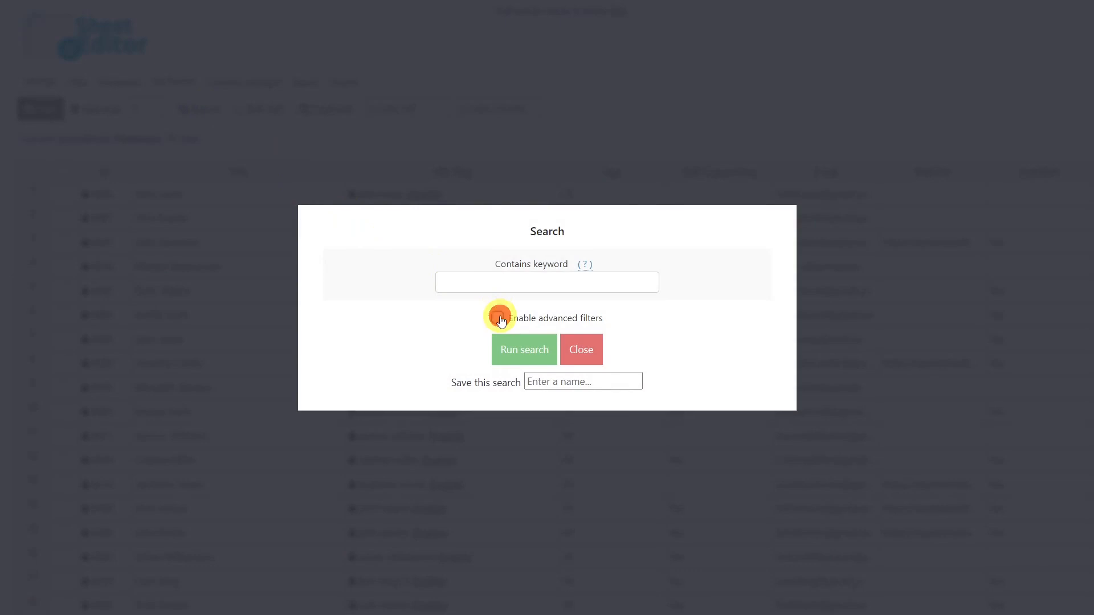
pyautogui.click(382, 225)
pyautogui.write('web')
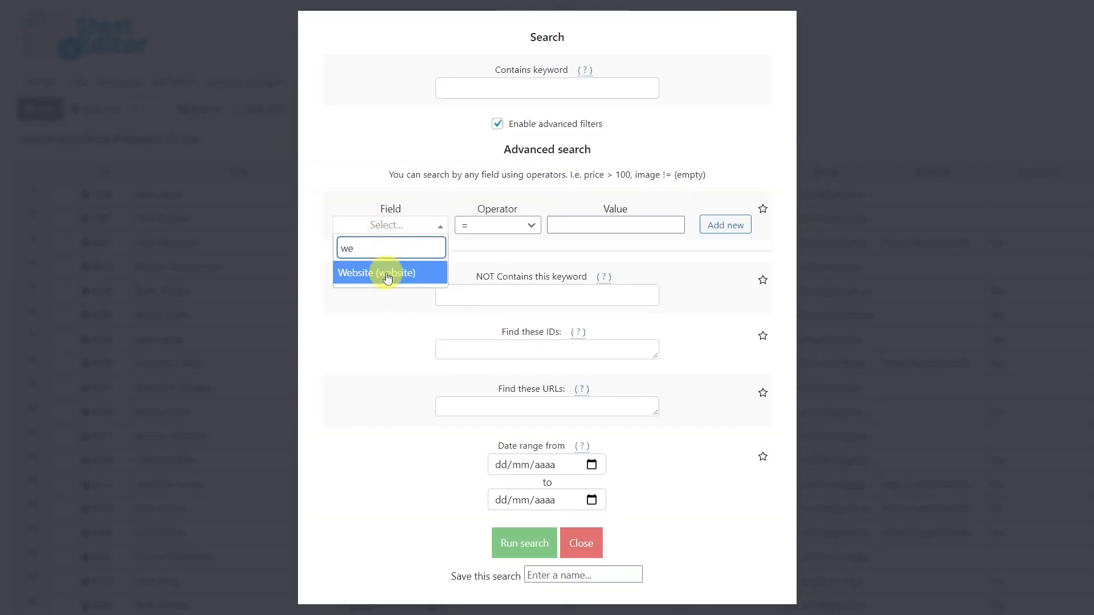
pyautogui.click(383, 274)
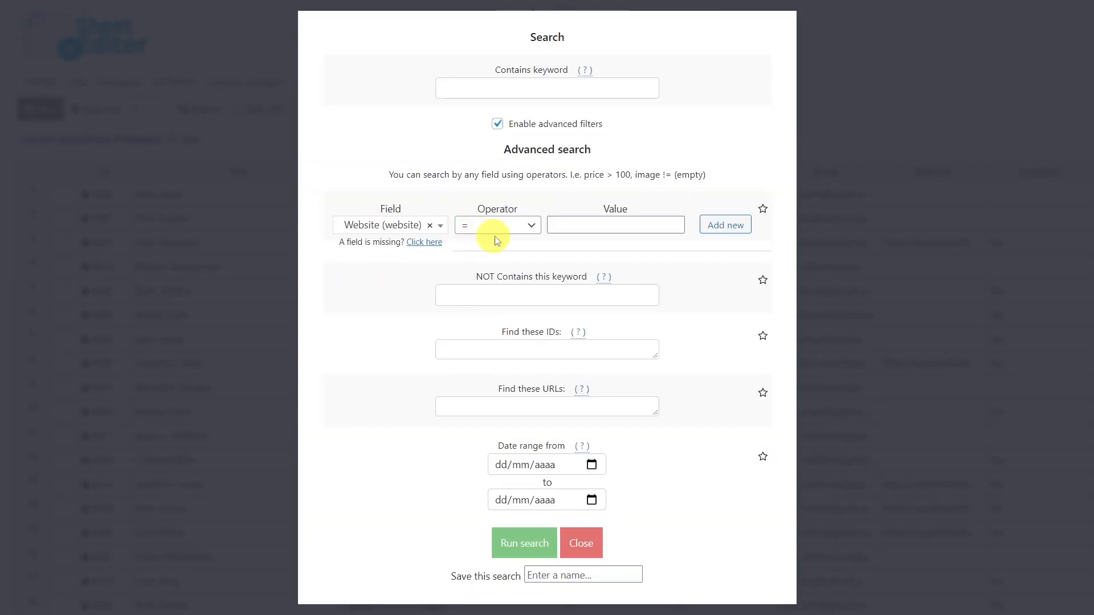
pyautogui.click(569, 223)
pyautogui.write('https://wpsheeteditor.com/')
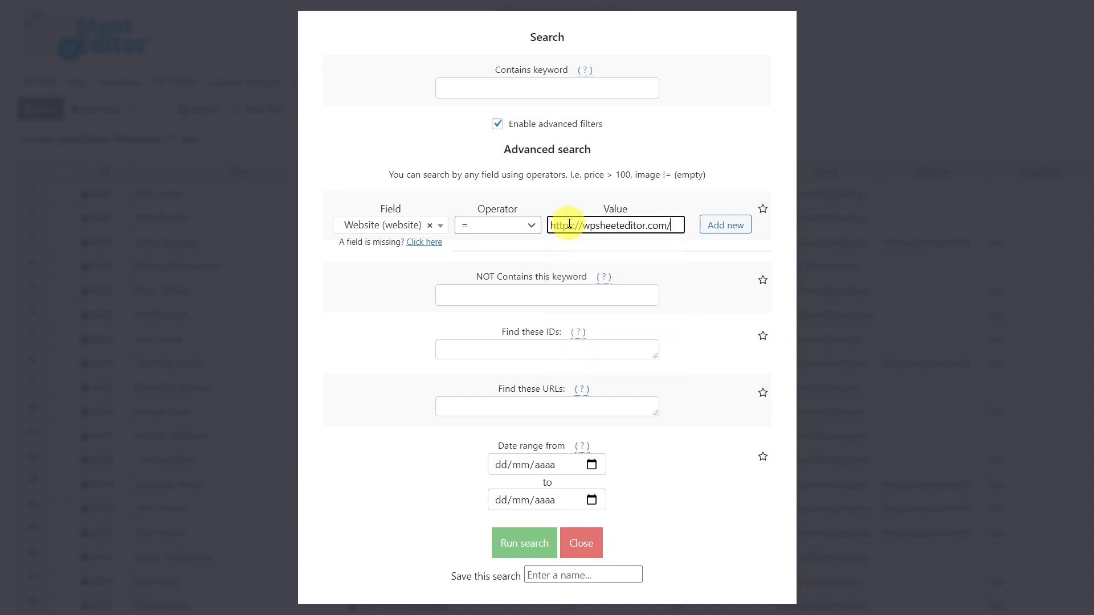
pyautogui.click(529, 542)
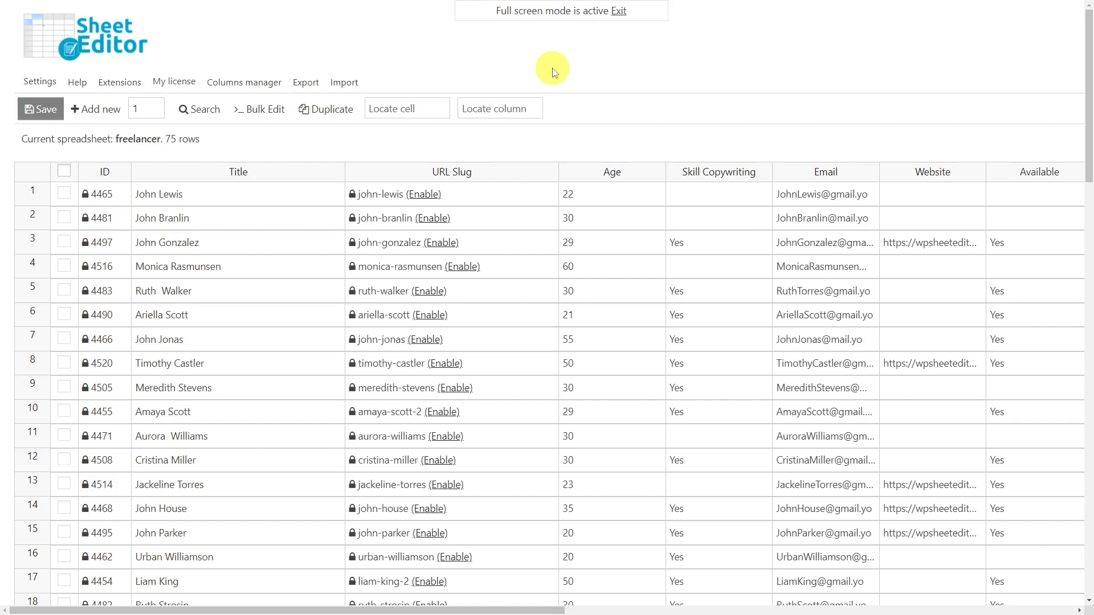
# Run an advanced search for freelancers whose Email field uses the CONTAINS operator with the value gmail.
pyautogui.click(198, 105)
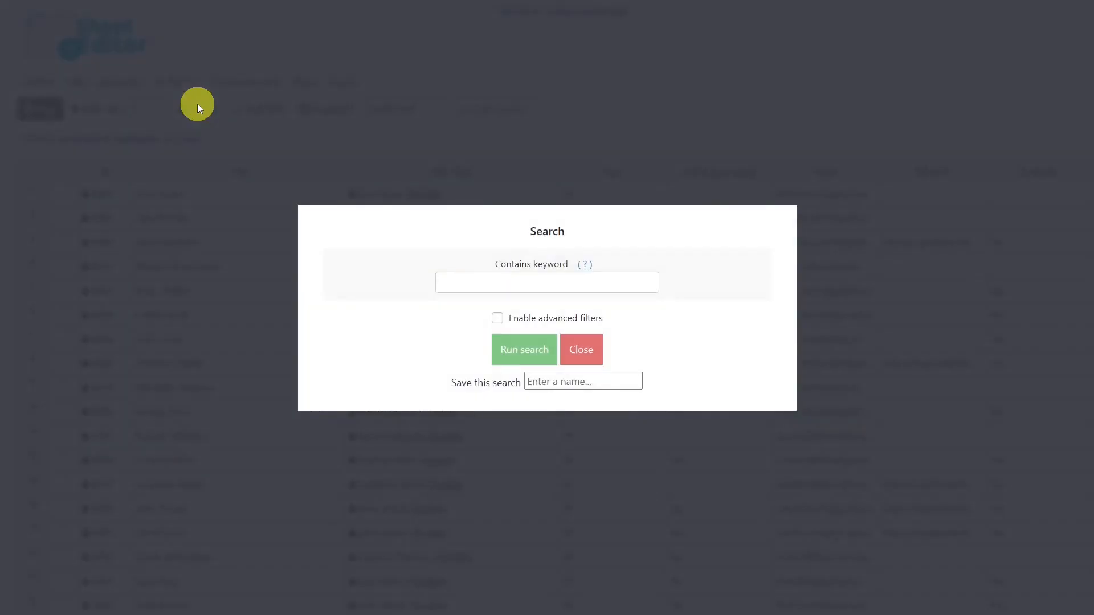
pyautogui.click(497, 318)
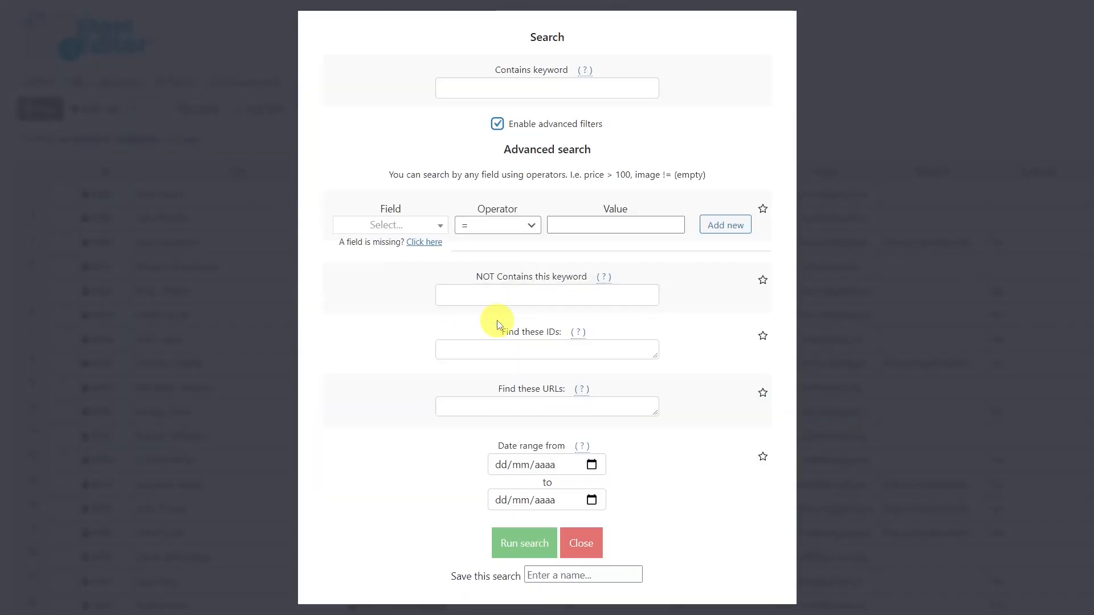
pyautogui.click(386, 224)
pyautogui.write('em')
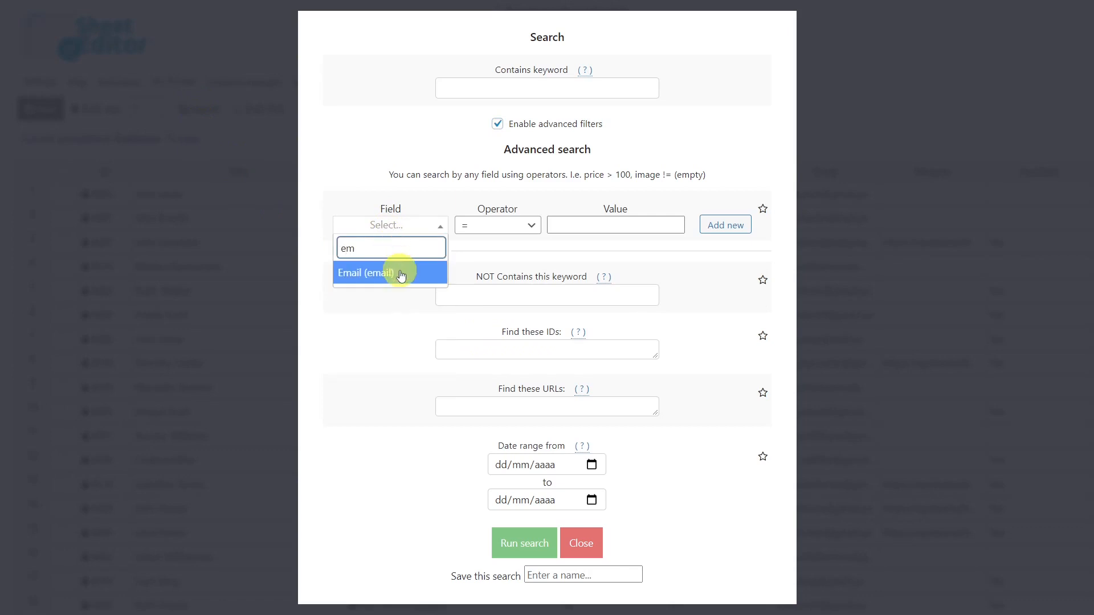
pyautogui.click(399, 272)
pyautogui.click(478, 227)
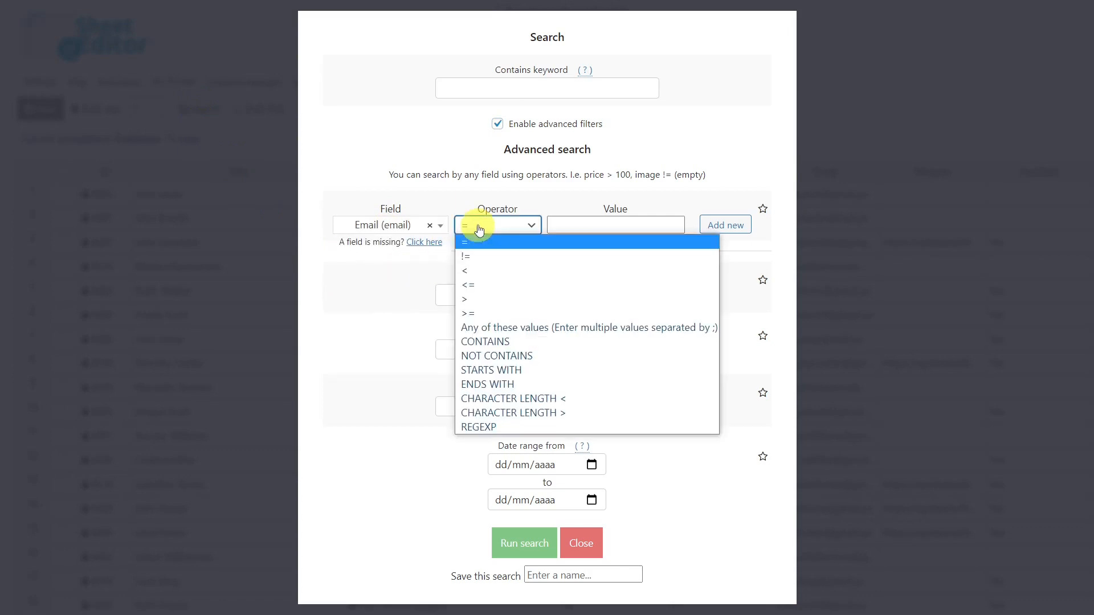
pyautogui.click(483, 341)
pyautogui.click(582, 223)
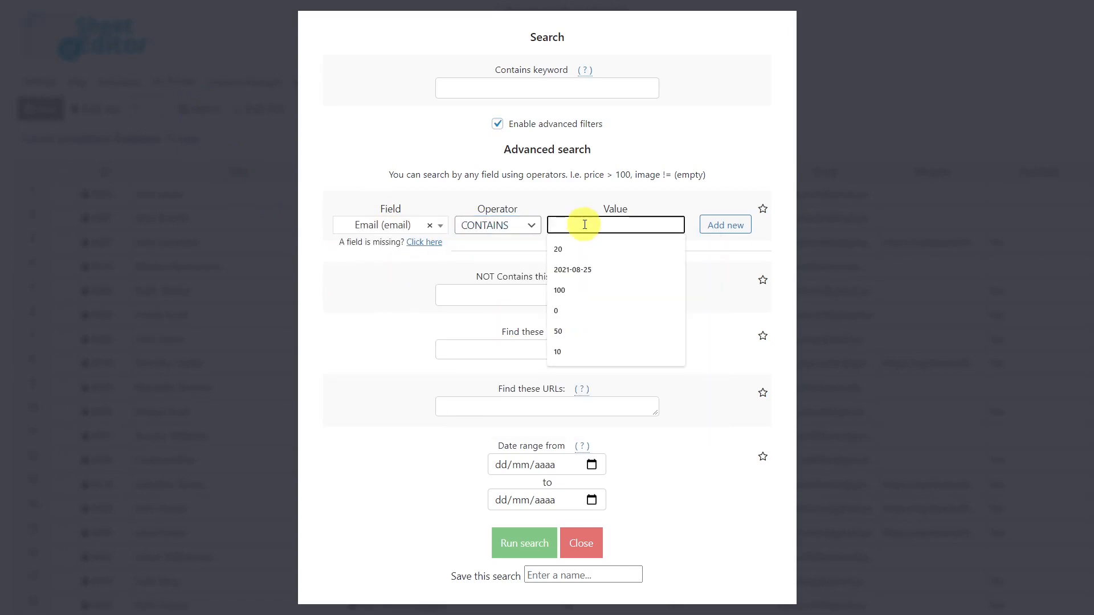
pyautogui.write('gmail')
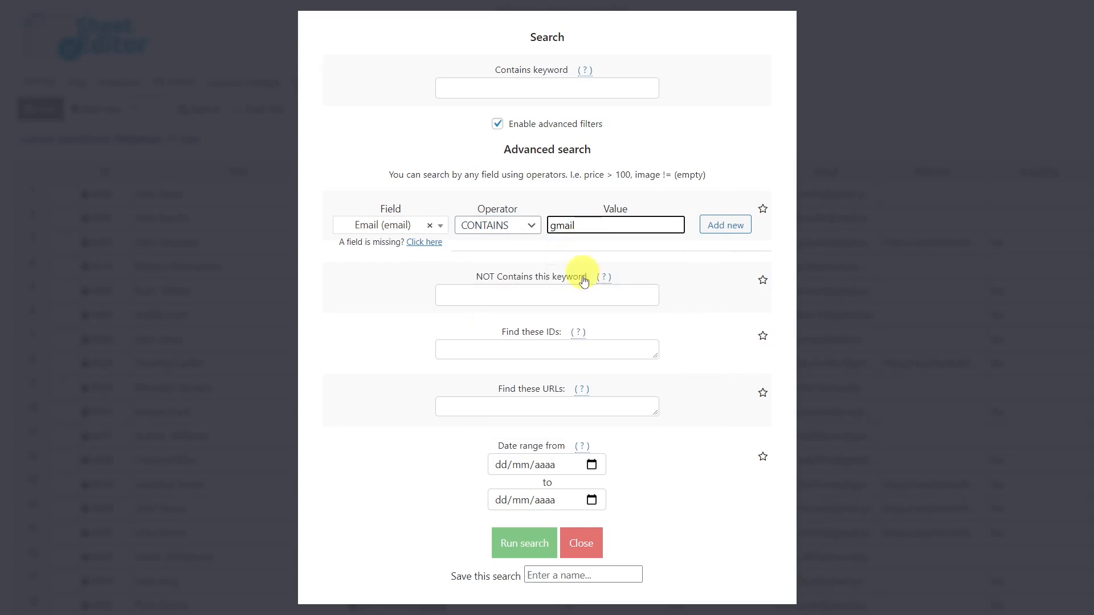
pyautogui.click(522, 549)
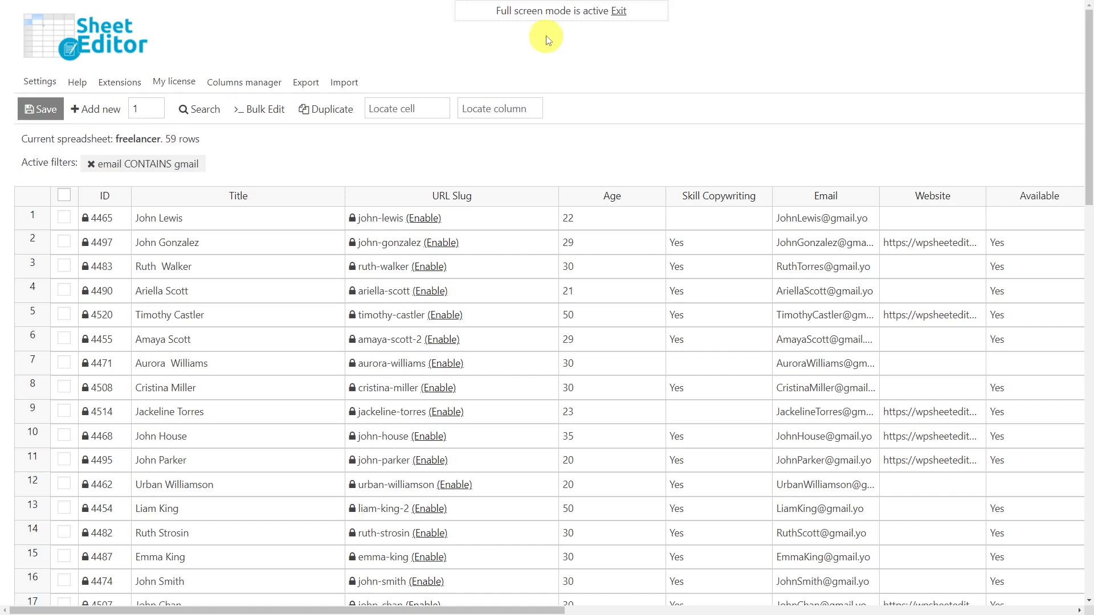
# Bulk edit all rows from the current email search, setting the Skill Copywriting field to Yes, and close the finished edit.
pyautogui.click(274, 107)
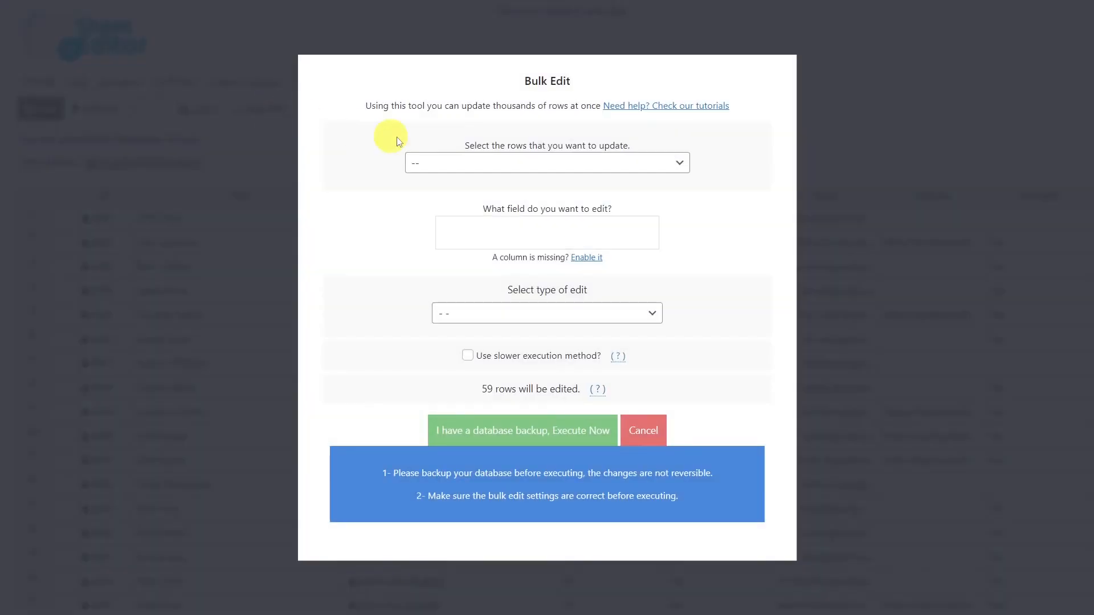
pyautogui.click(673, 165)
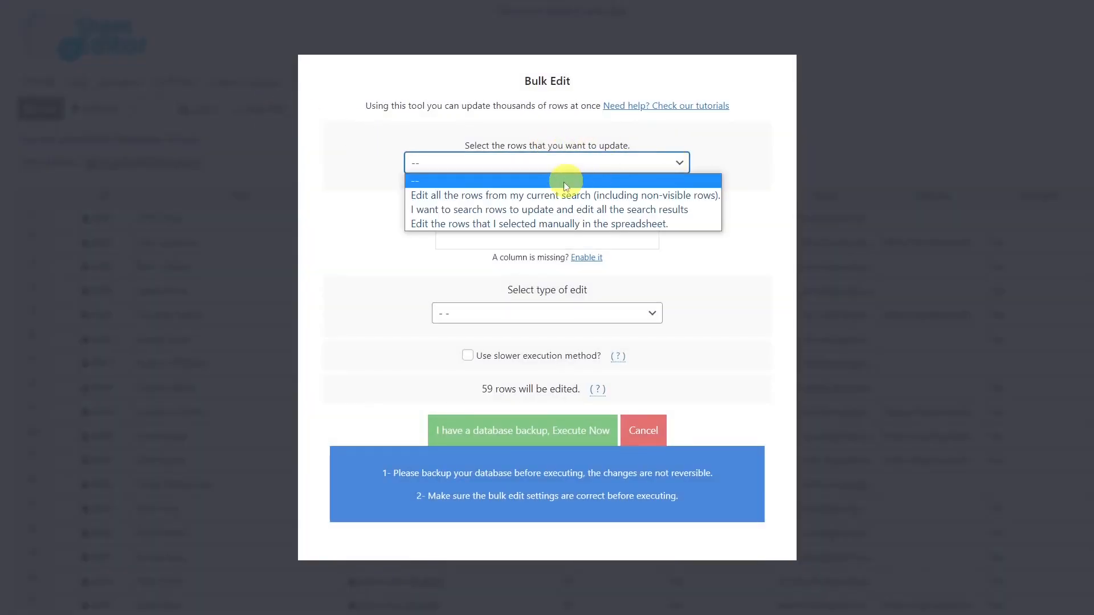
pyautogui.click(549, 195)
pyautogui.click(536, 228)
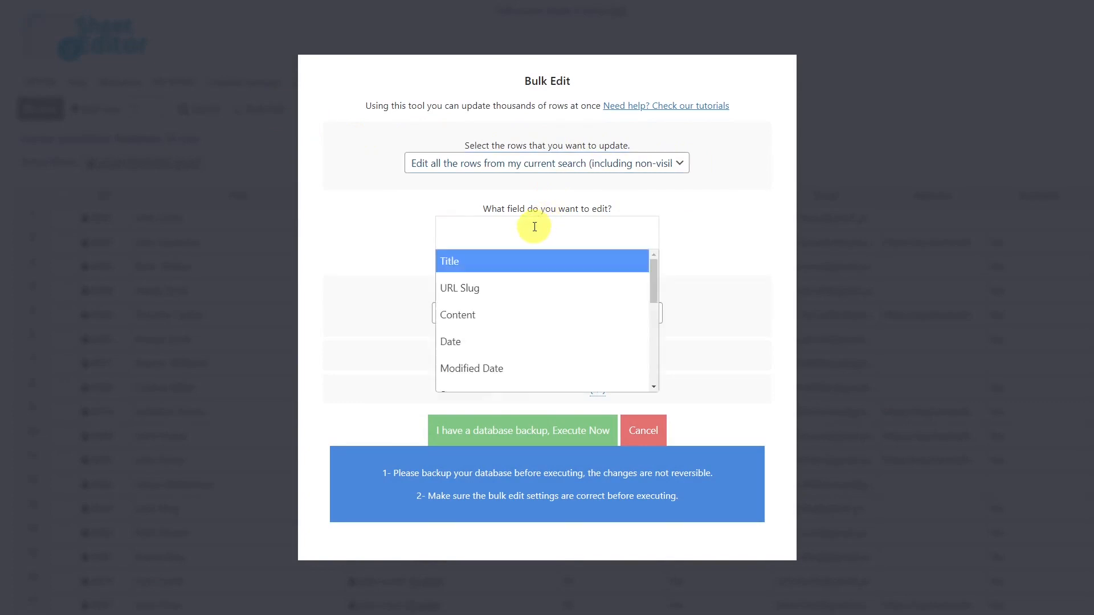
pyautogui.write('cop')
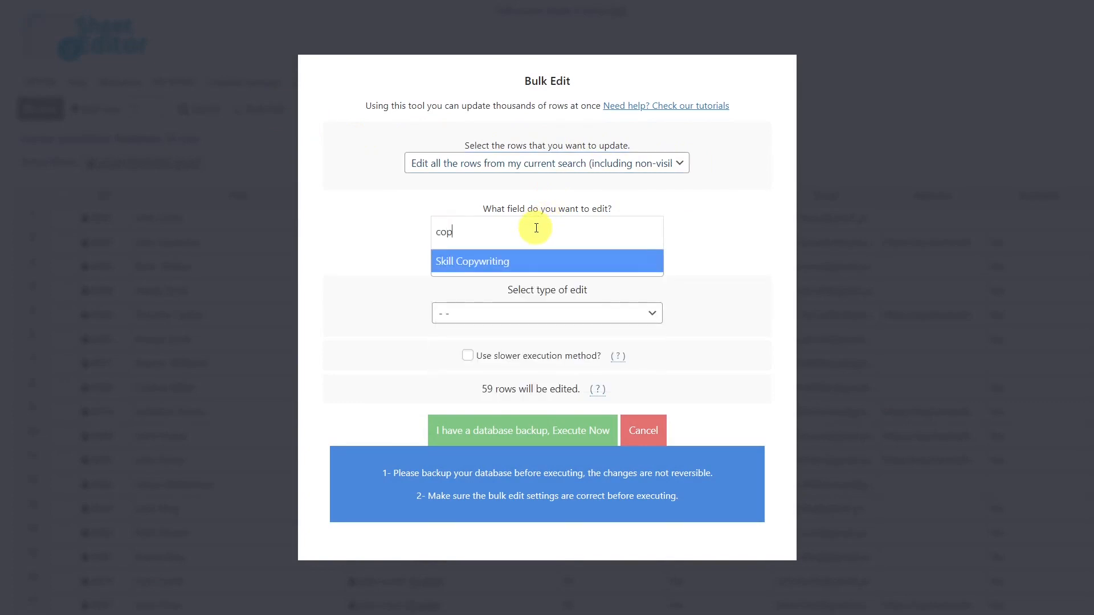
pyautogui.click(505, 263)
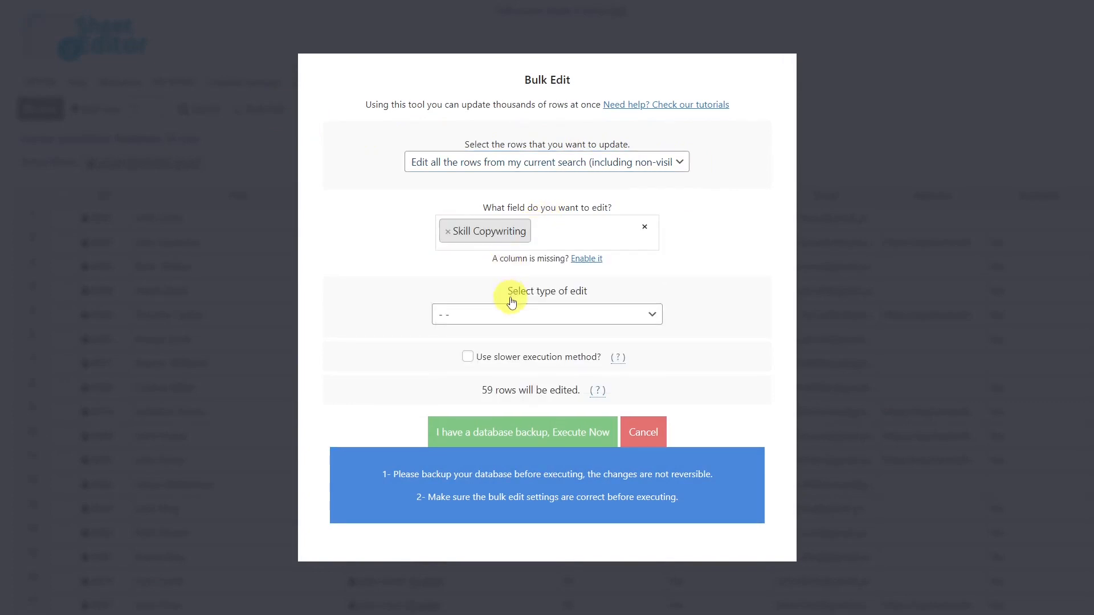
pyautogui.click(525, 312)
pyautogui.click(495, 346)
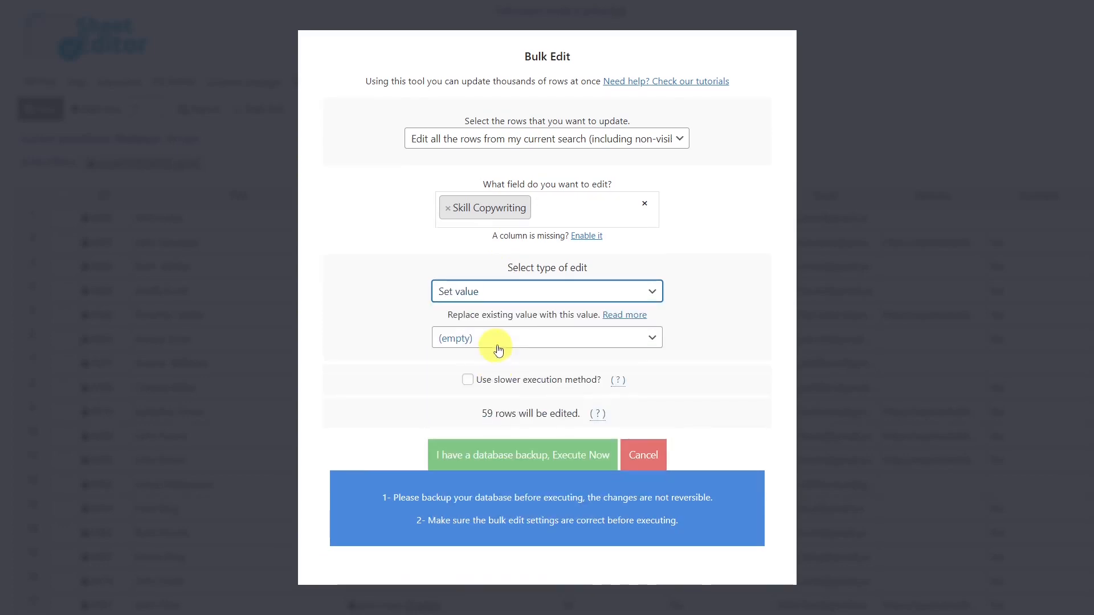
pyautogui.click(519, 339)
pyautogui.click(487, 383)
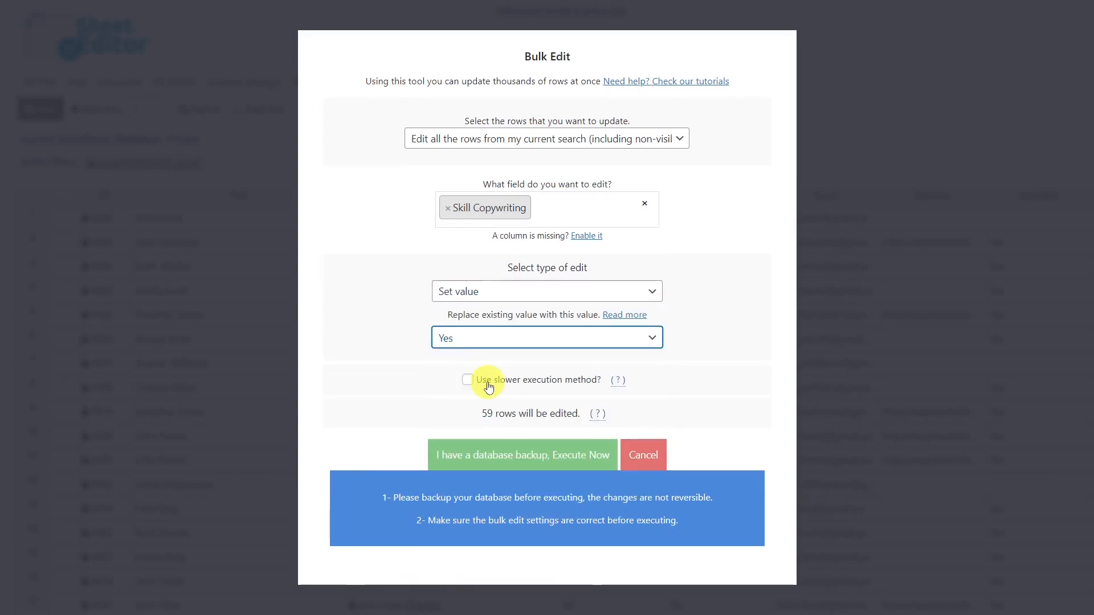
pyautogui.click(510, 455)
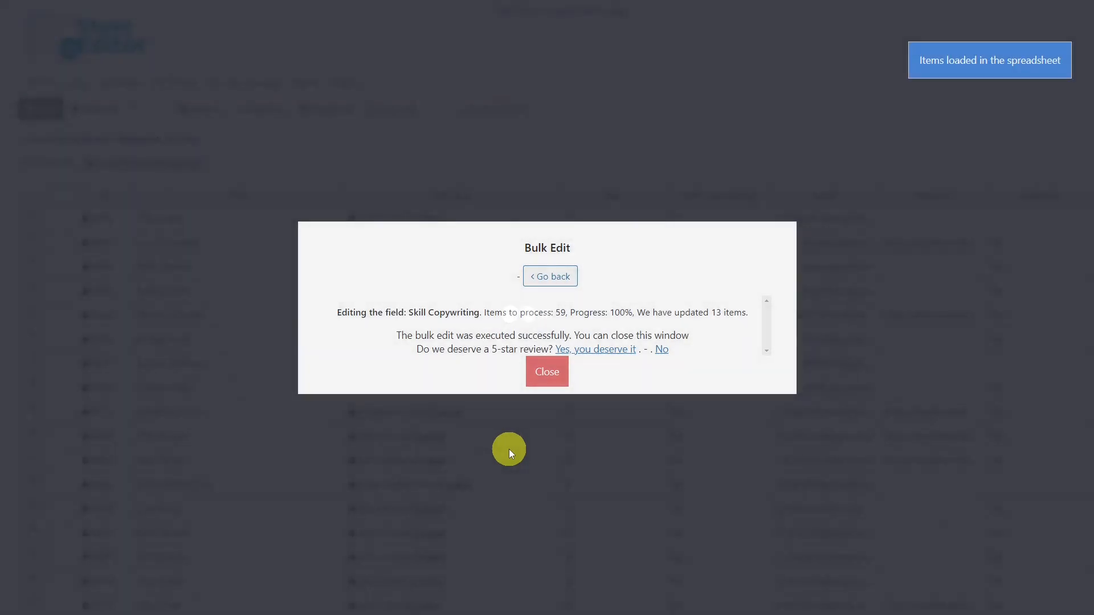
pyautogui.click(544, 381)
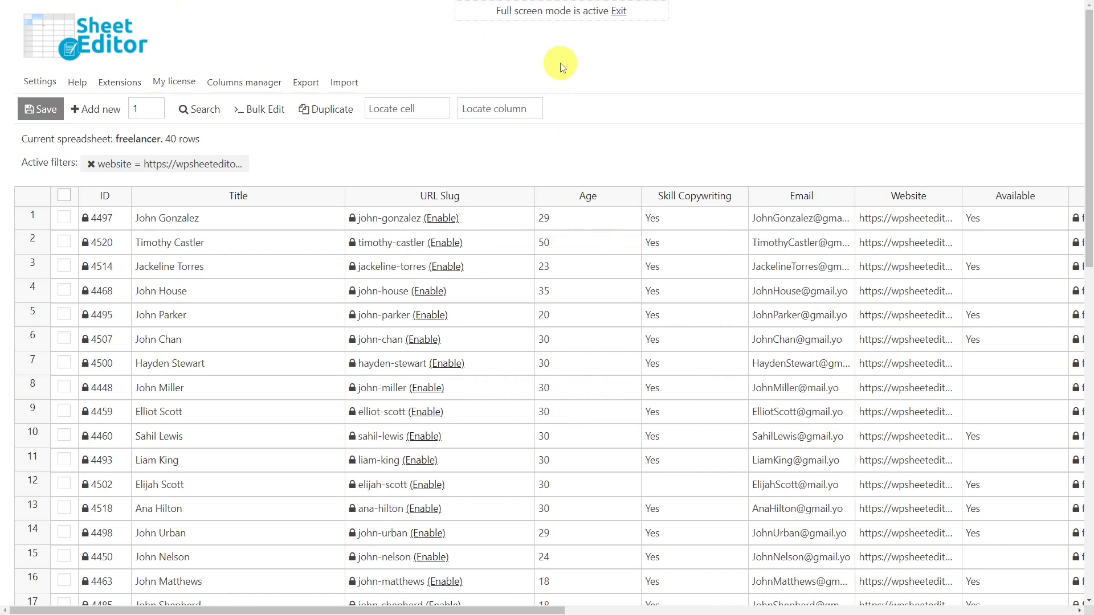
# Bulk edit all rows from the current website search, setting the Available field to Yes, and close the finished edit.
pyautogui.click(266, 109)
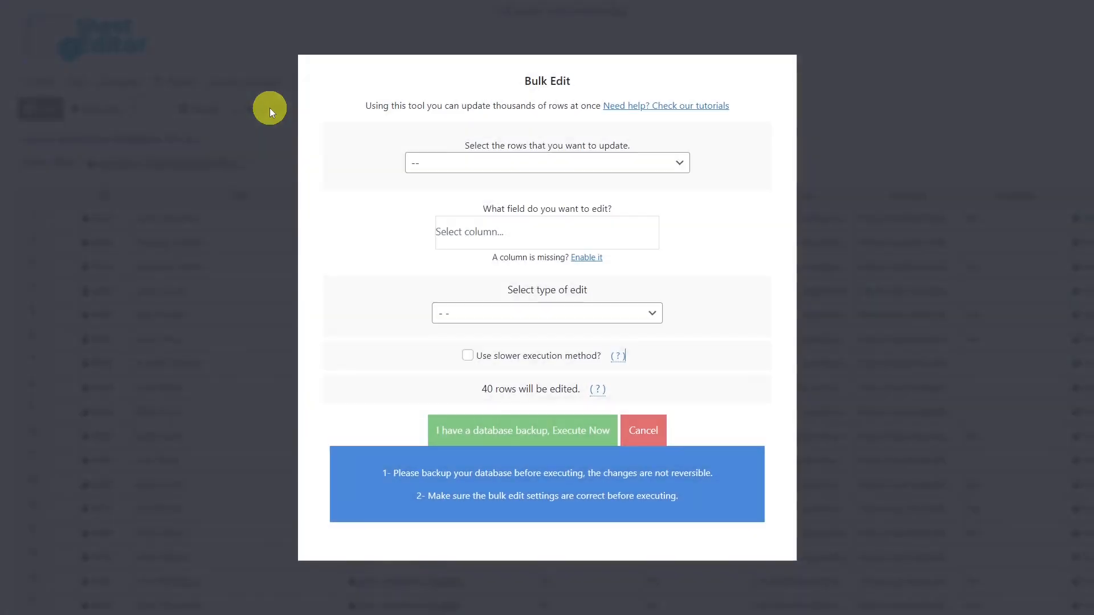
pyautogui.click(575, 167)
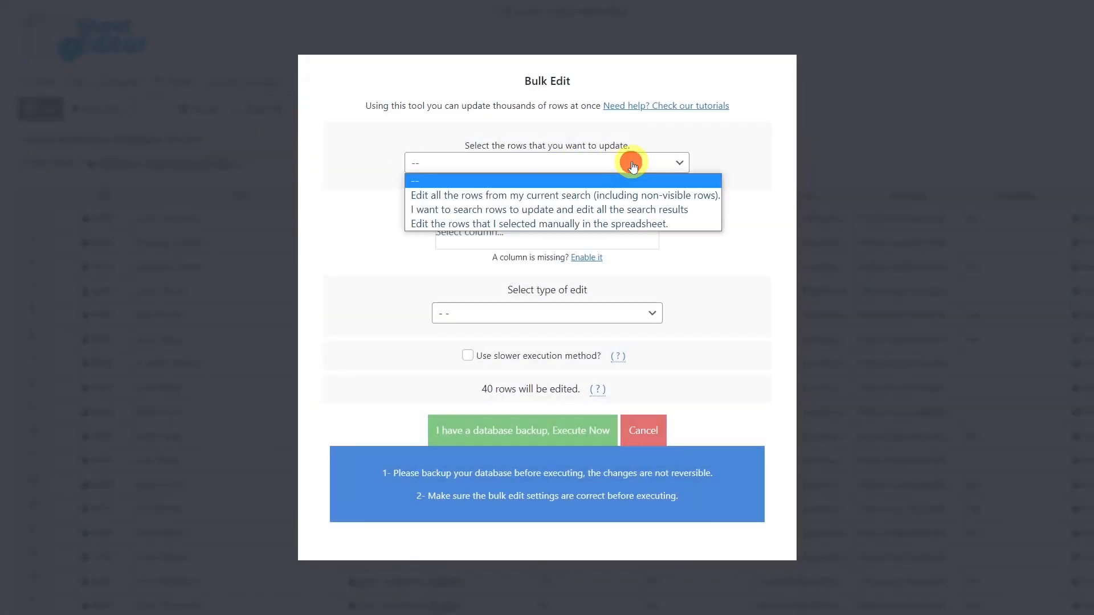
pyautogui.click(553, 196)
pyautogui.click(542, 234)
pyautogui.write('ava')
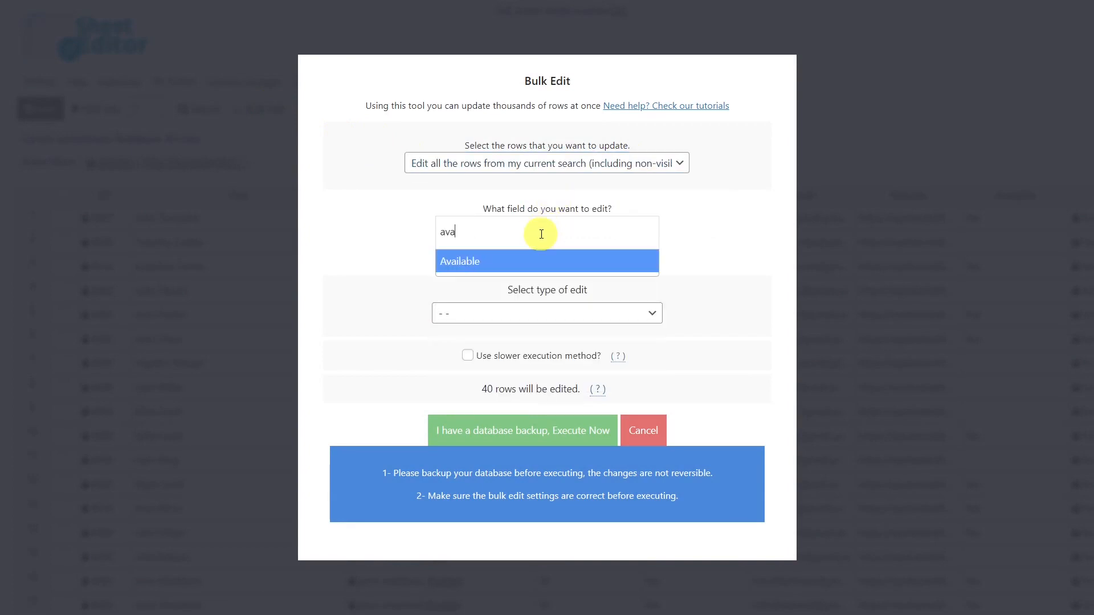
pyautogui.click(524, 258)
pyautogui.click(473, 314)
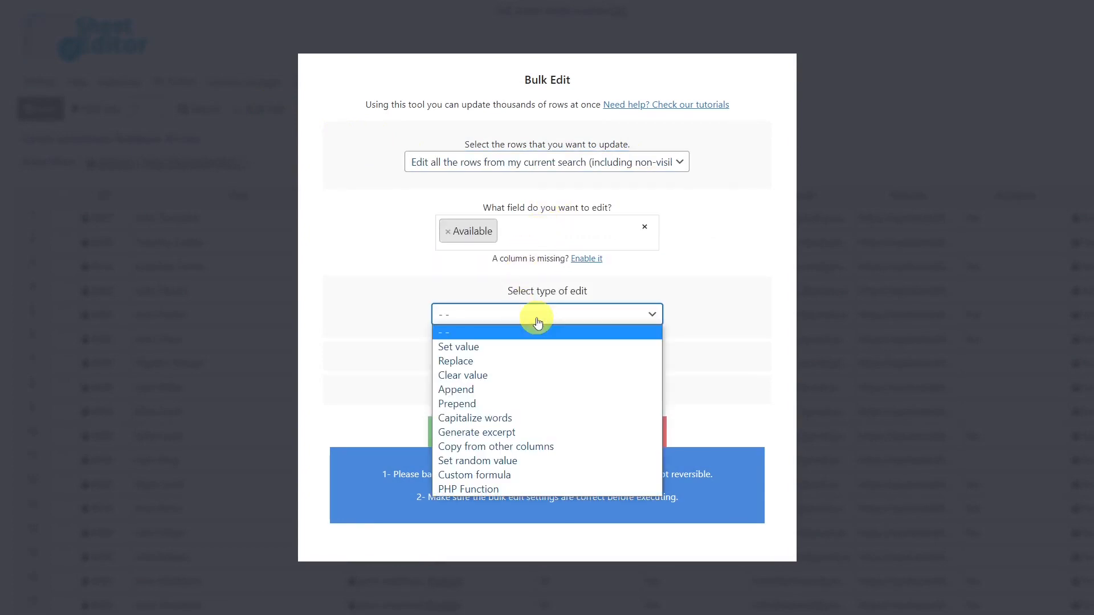
pyautogui.click(481, 348)
pyautogui.click(517, 340)
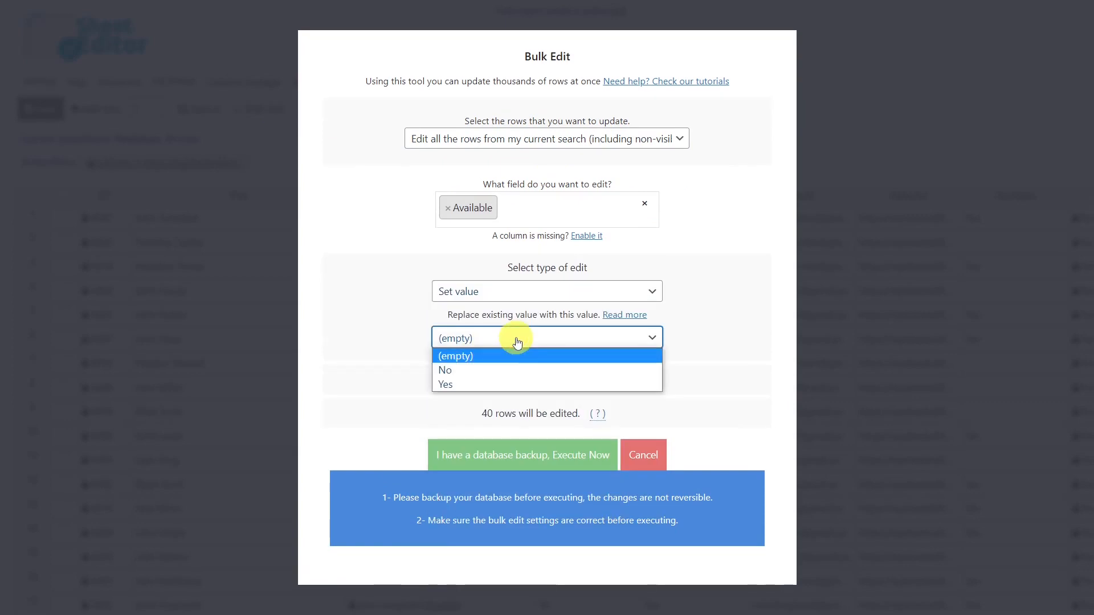
pyautogui.click(499, 371)
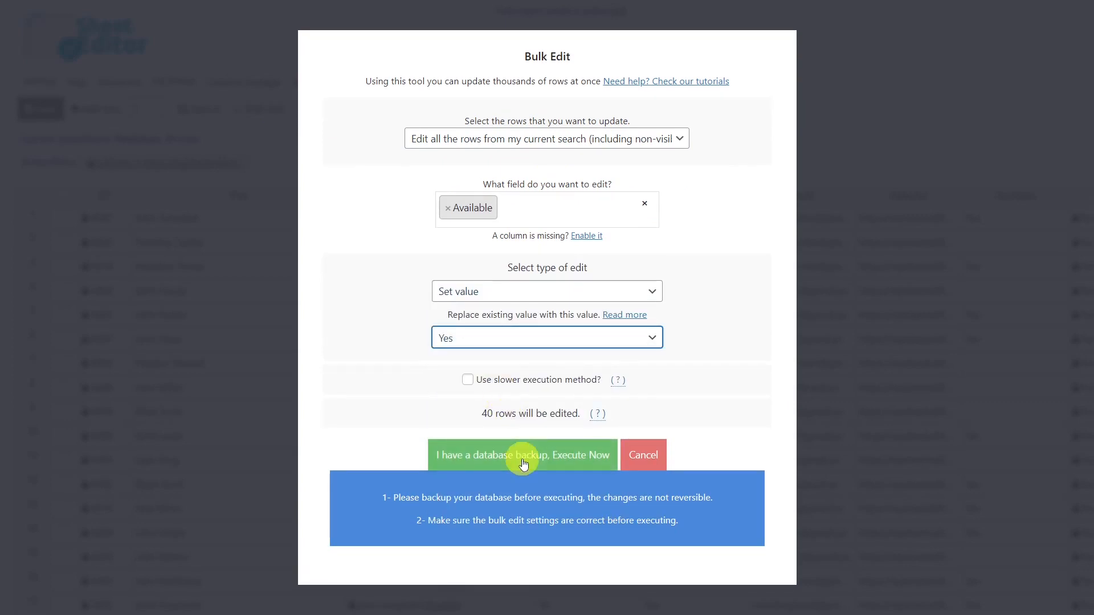
pyautogui.click(462, 456)
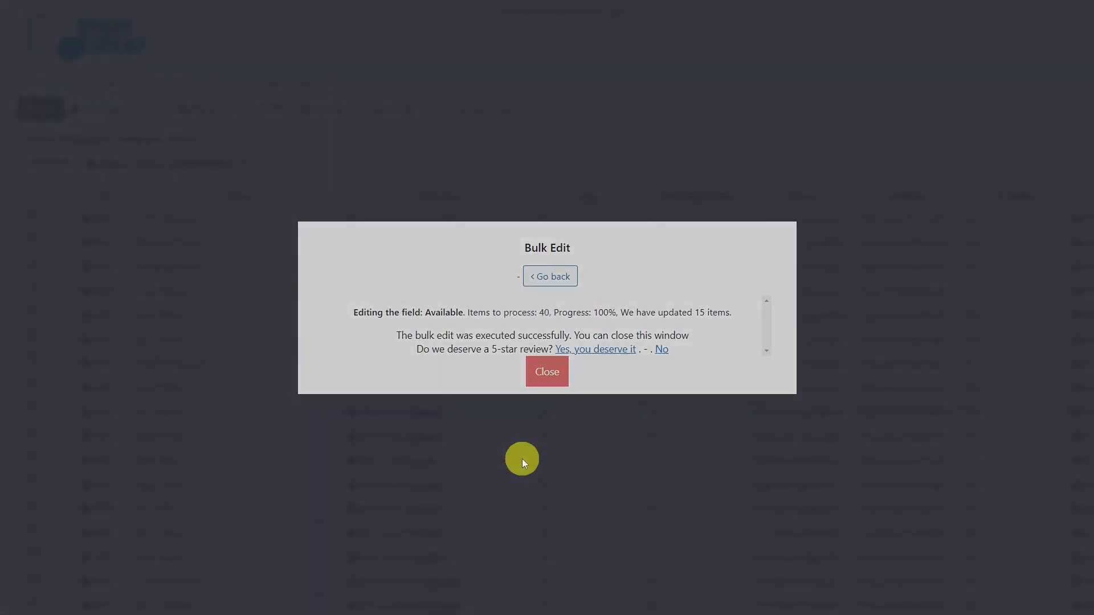
pyautogui.click(545, 371)
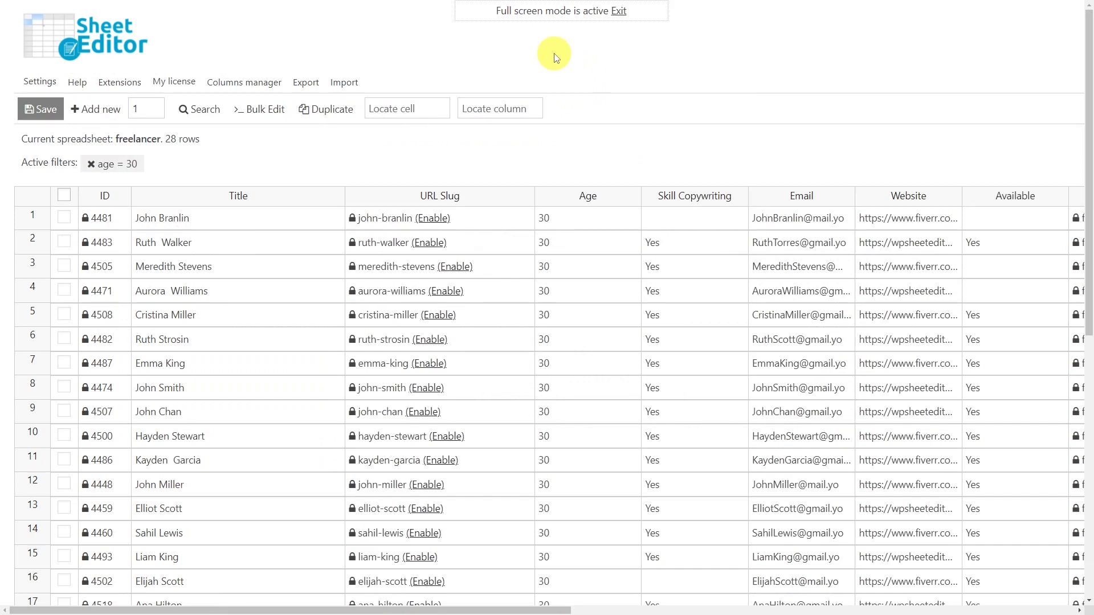
pyautogui.click(263, 110)
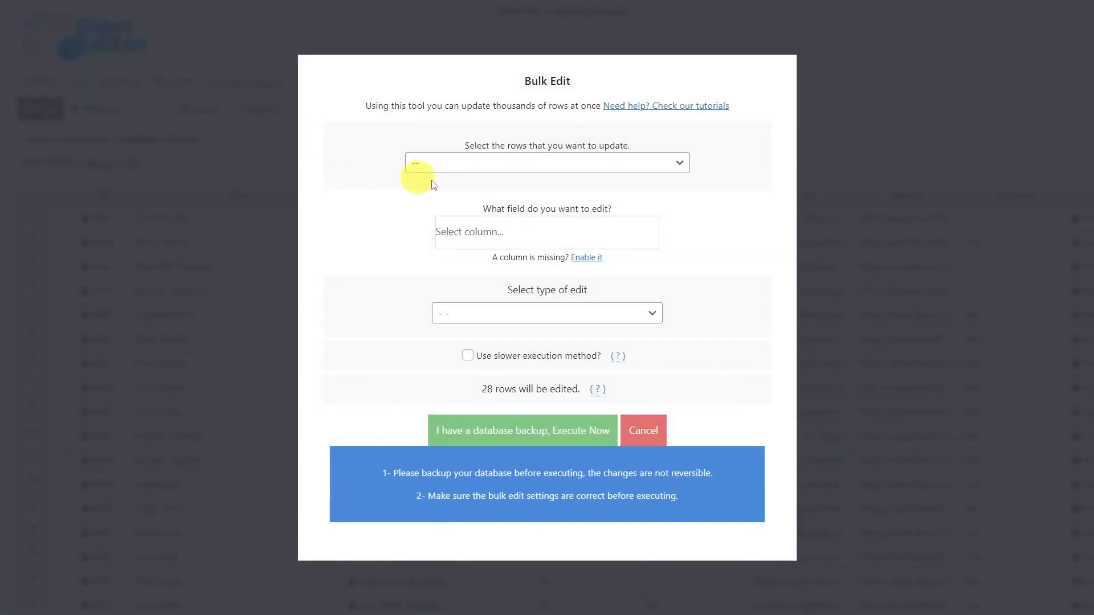
pyautogui.click(621, 168)
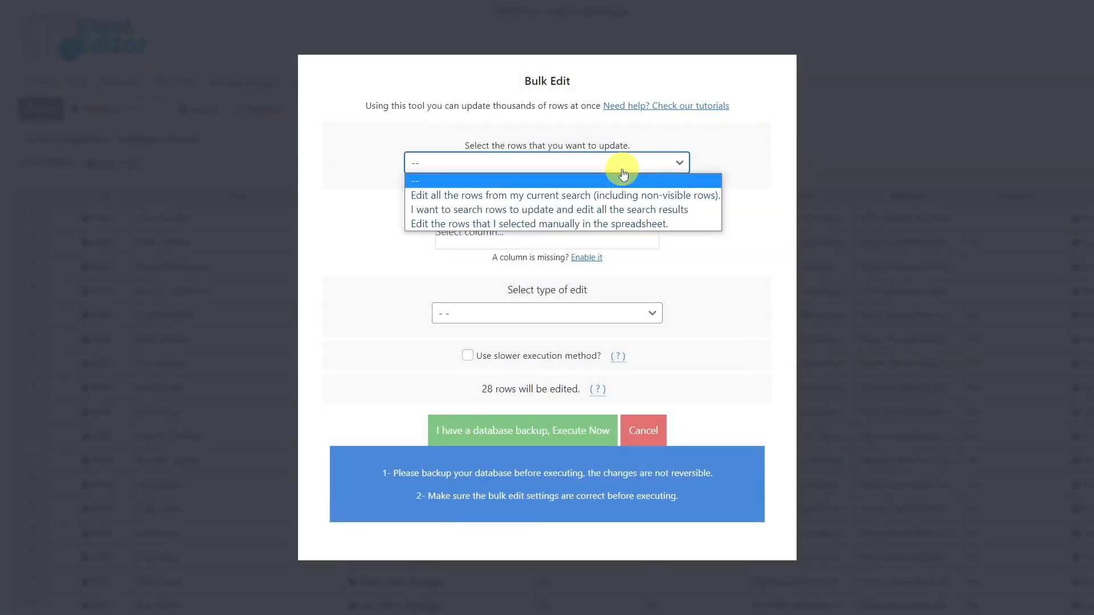
pyautogui.click(536, 197)
pyautogui.click(528, 228)
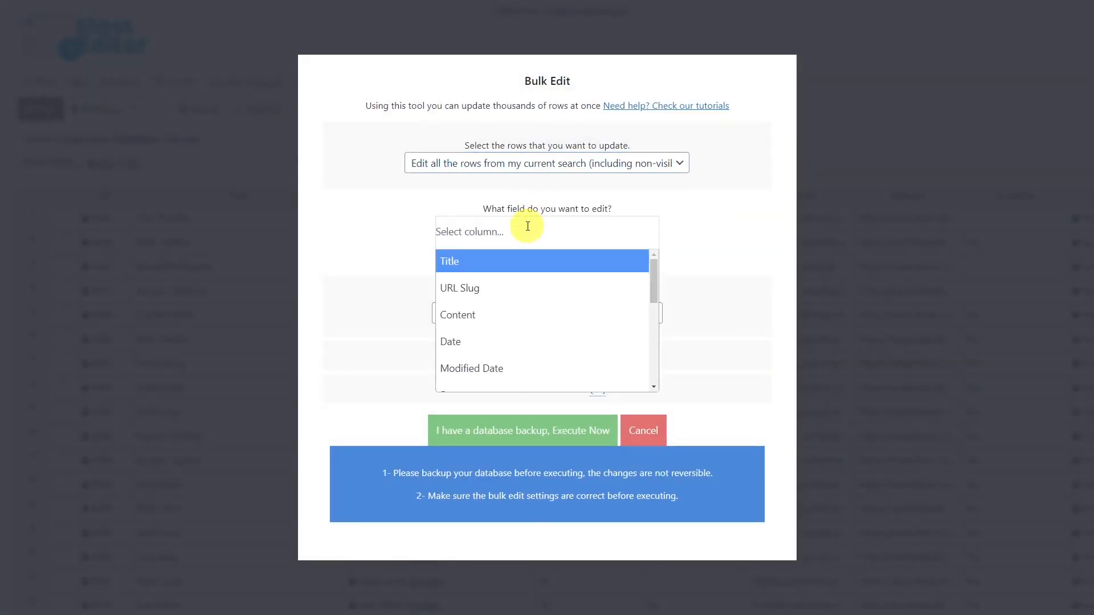
pyautogui.write('we')
pyautogui.click(489, 260)
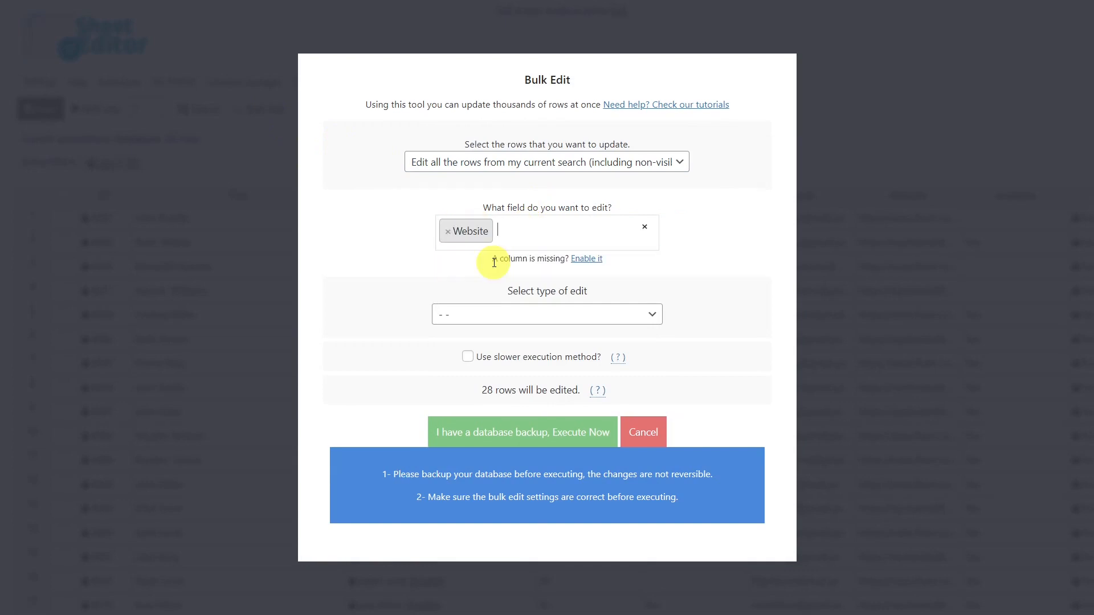
pyautogui.click(495, 316)
pyautogui.click(478, 361)
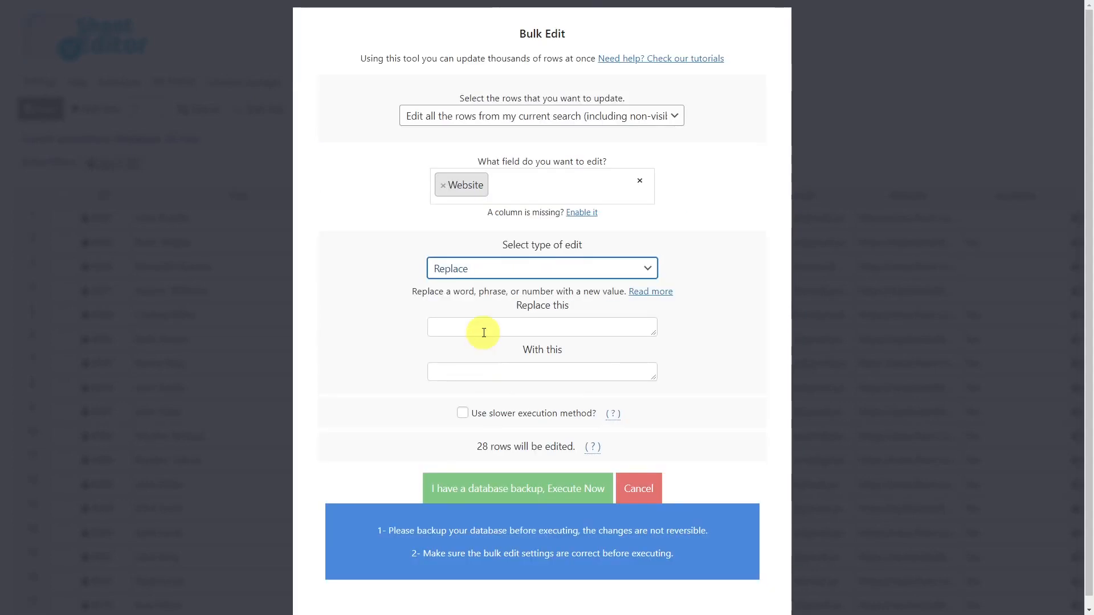
pyautogui.click(484, 333)
pyautogui.write('https://www.fiverr.com/')
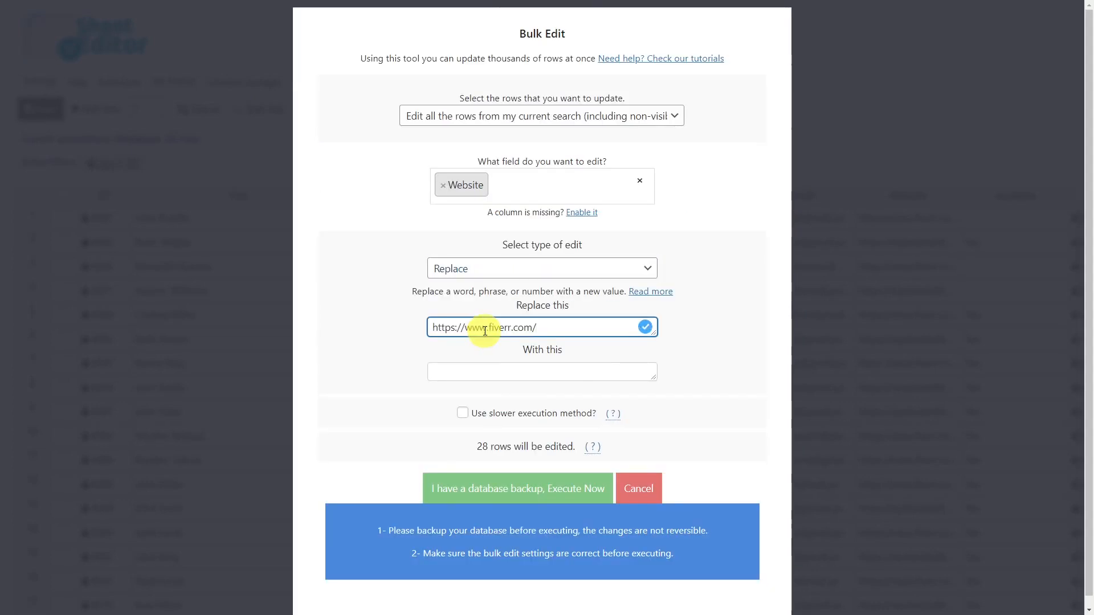
pyautogui.click(487, 369)
pyautogui.write('https://wpsheeteditor.com/')
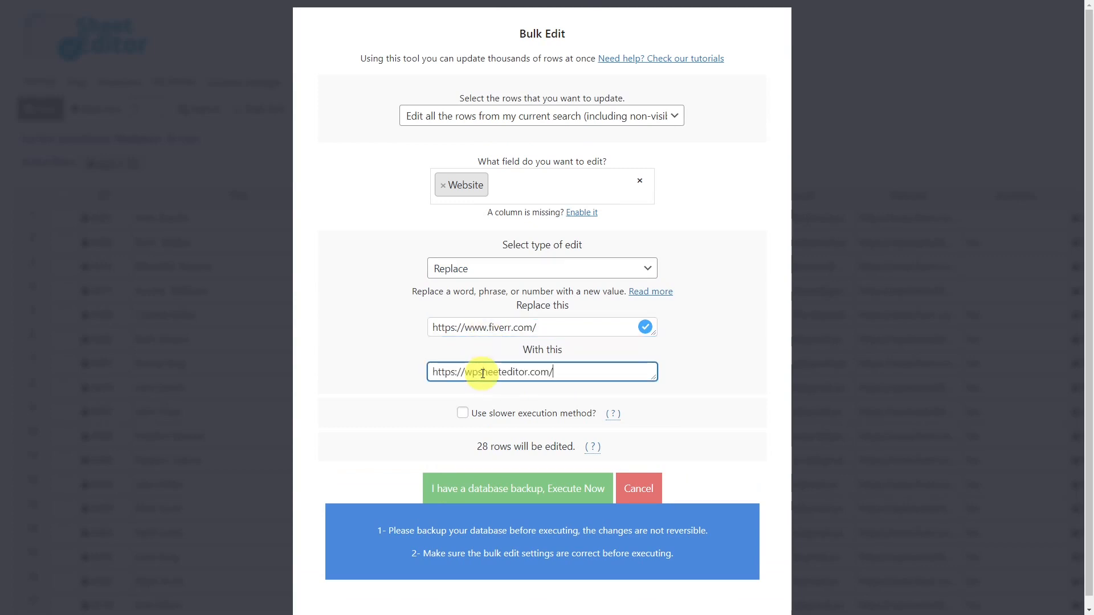
pyautogui.click(499, 484)
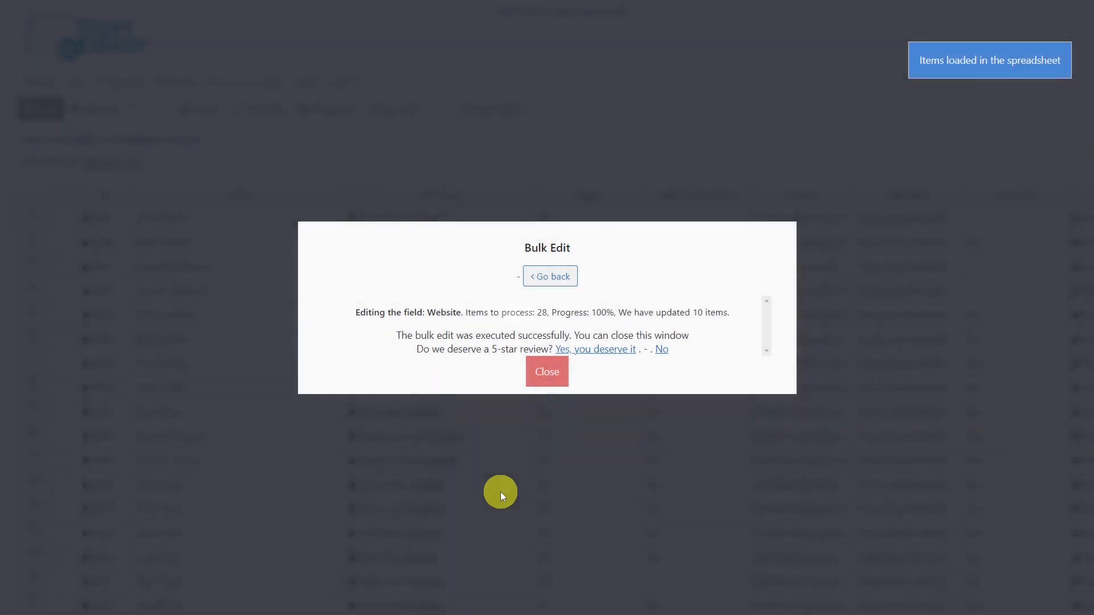
pyautogui.click(552, 380)
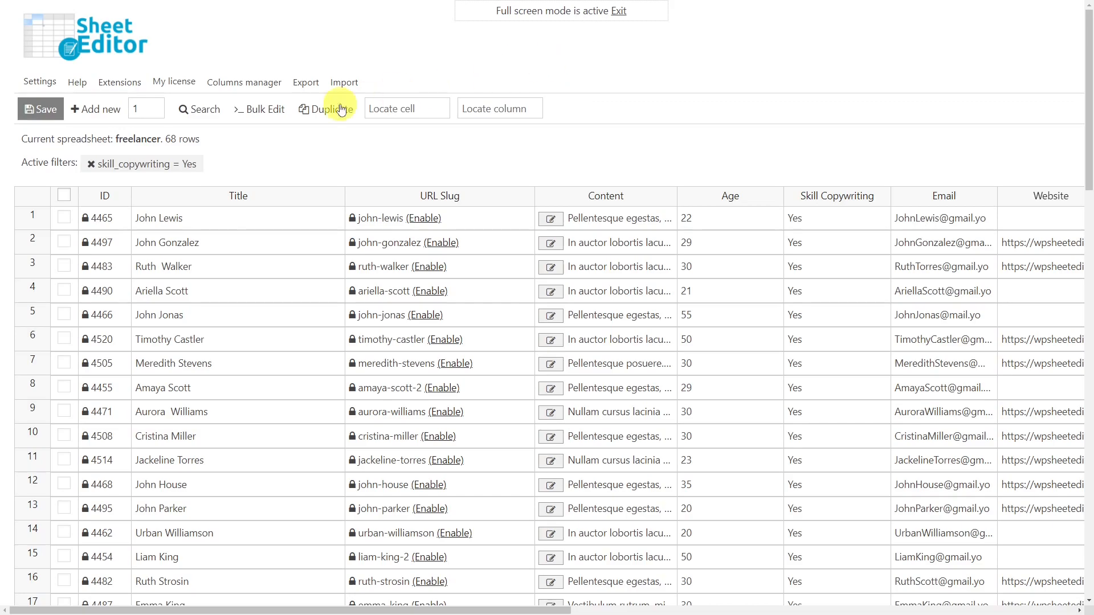
# Bulk edit all rows from the current Skill Copywriting search, appending "Copywriting Skills!!!" to the Content field, and close the finished edit.
pyautogui.click(265, 108)
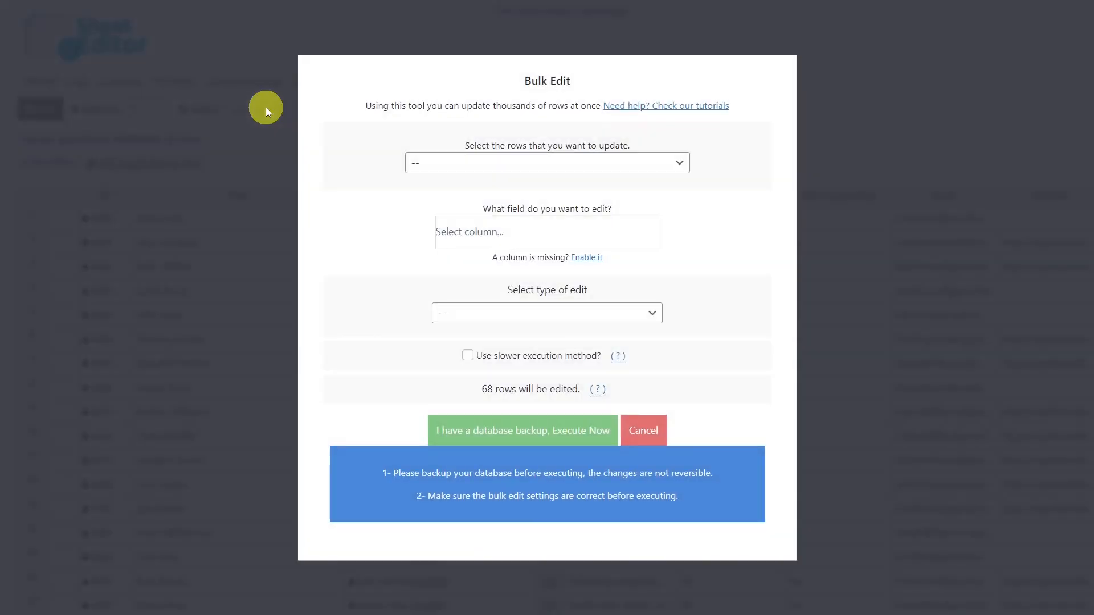
pyautogui.click(556, 165)
pyautogui.click(536, 196)
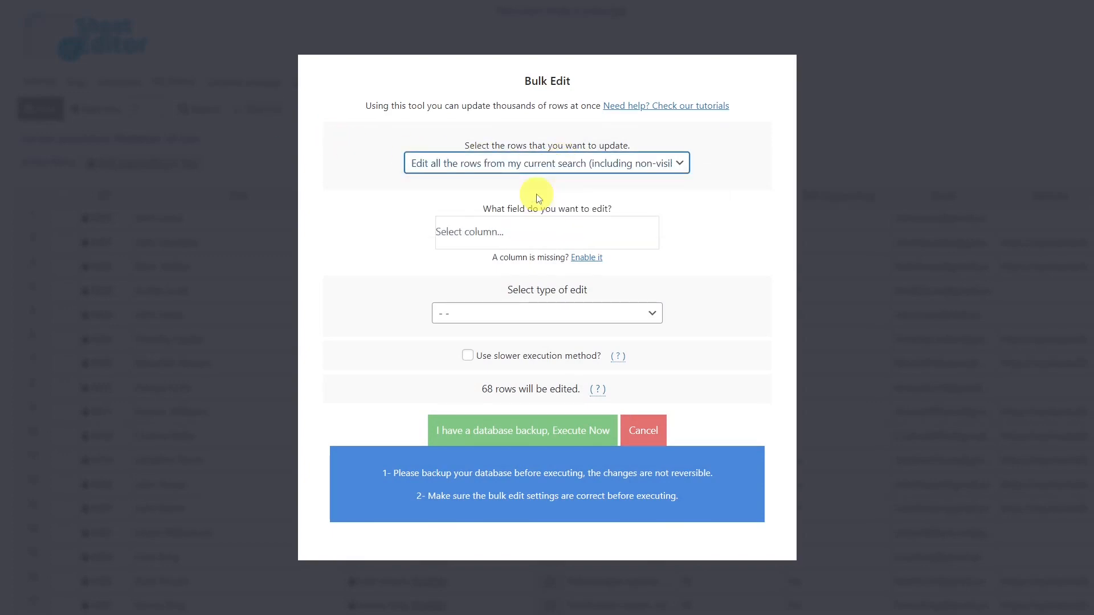
pyautogui.click(529, 231)
pyautogui.write('con')
pyautogui.click(532, 262)
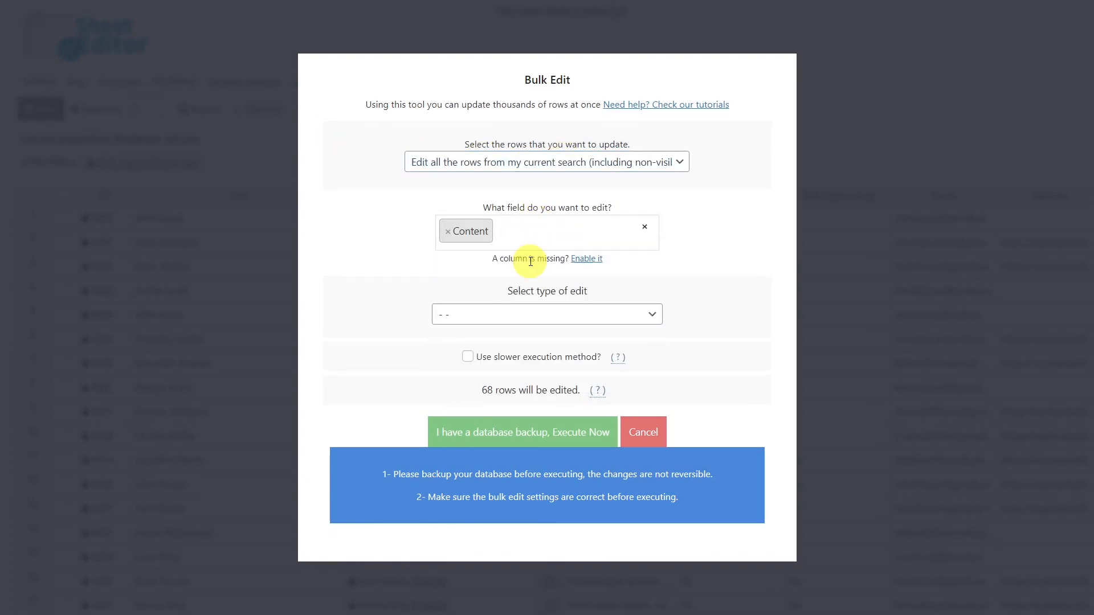
pyautogui.click(547, 313)
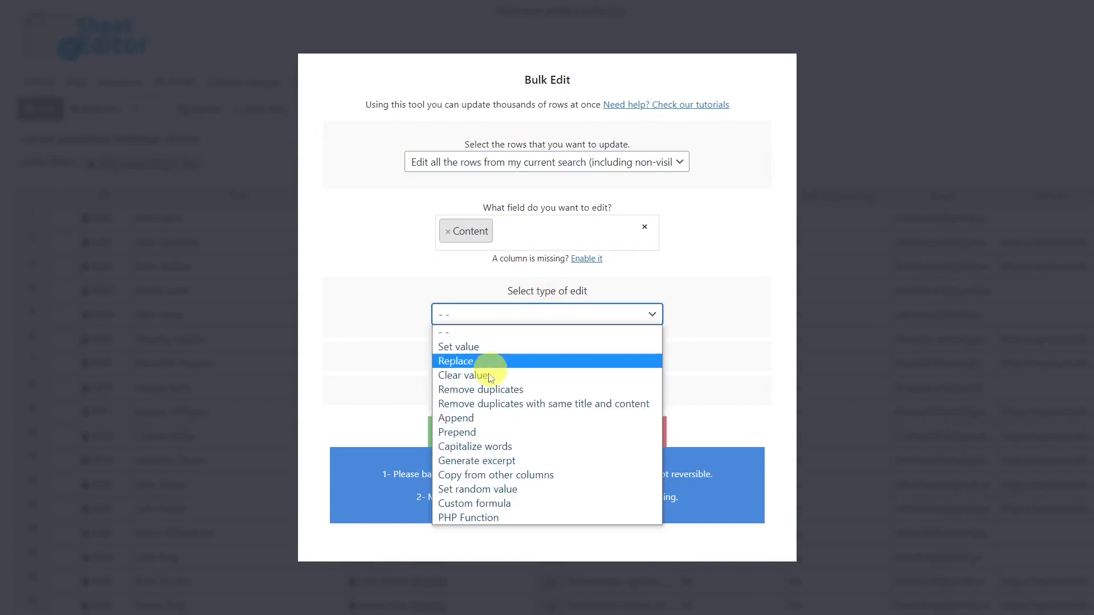
pyautogui.click(476, 420)
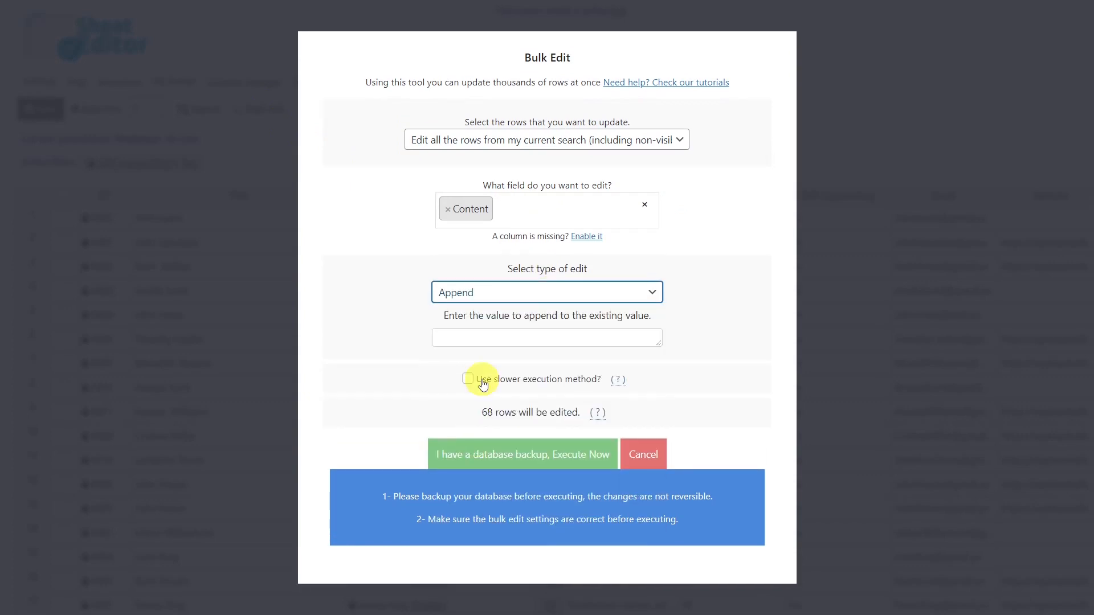
pyautogui.click(492, 340)
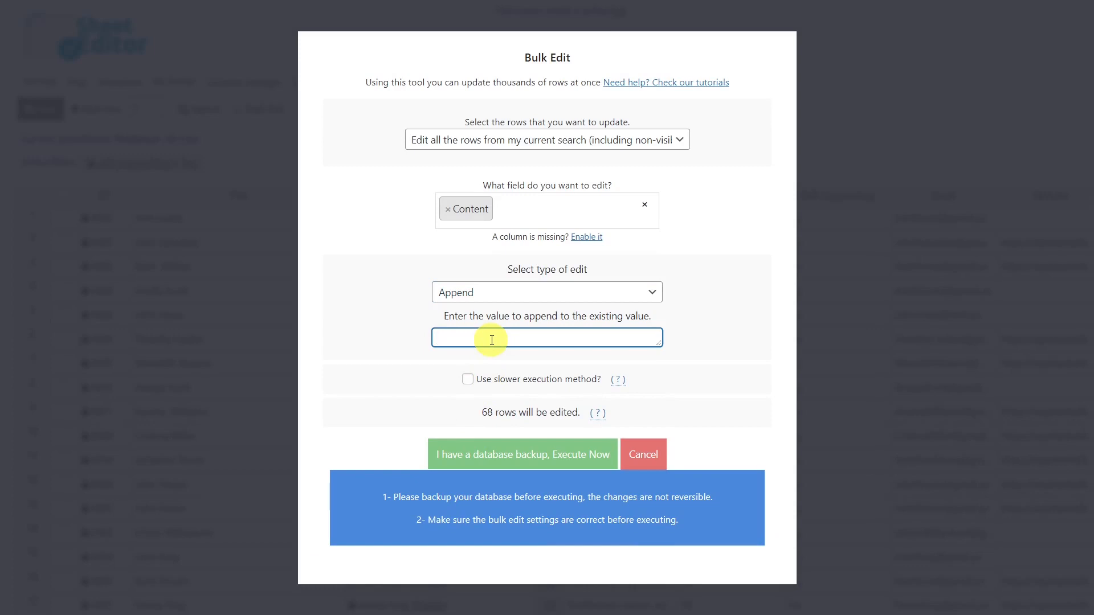
pyautogui.write('Copywriting Skills!!!')
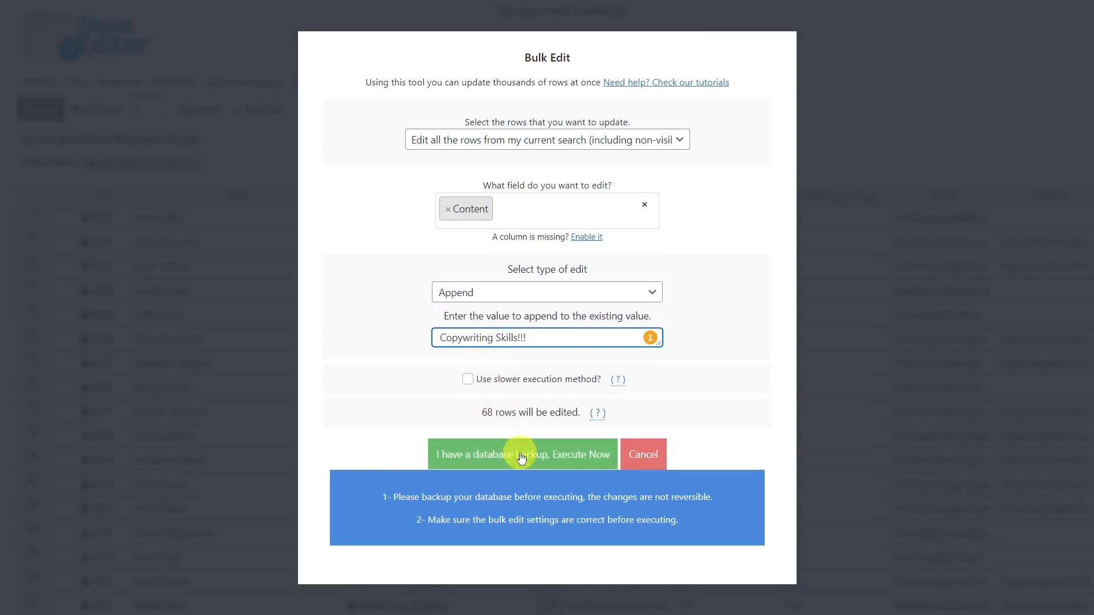
pyautogui.click(521, 455)
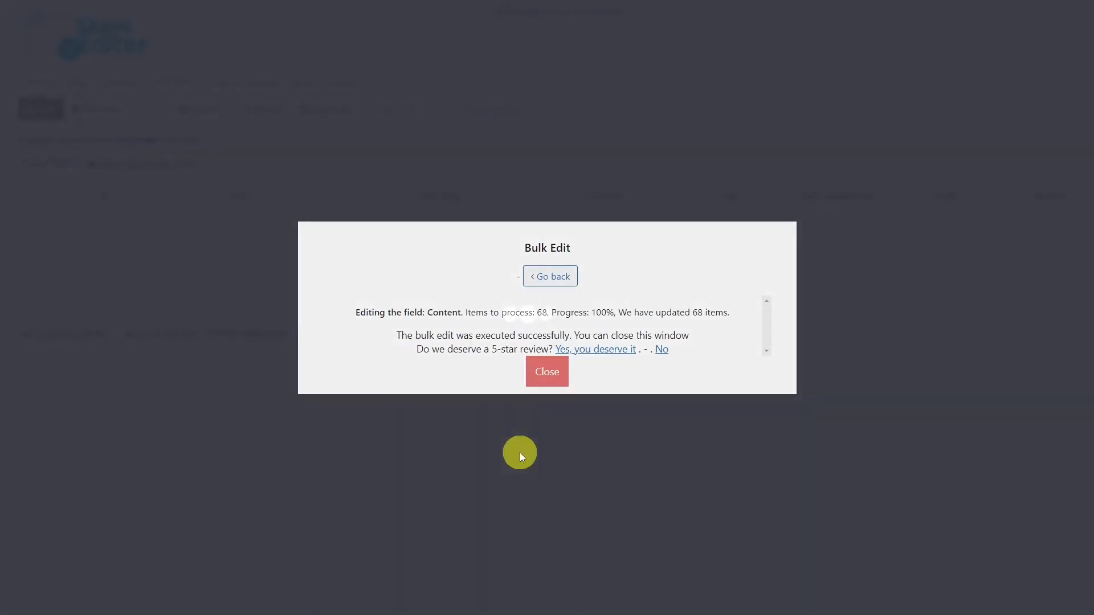
pyautogui.click(521, 449)
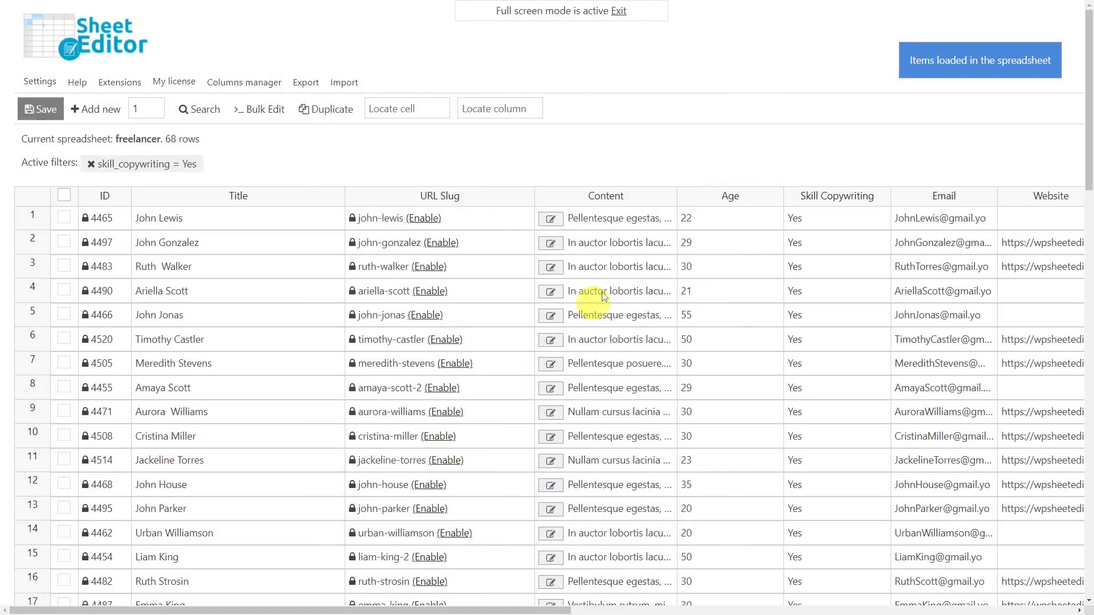
# Open the first row's Content cell to check the end of its full text, and leave the cell.
pyautogui.click(639, 224)
pyautogui.doubleClick(638, 224)
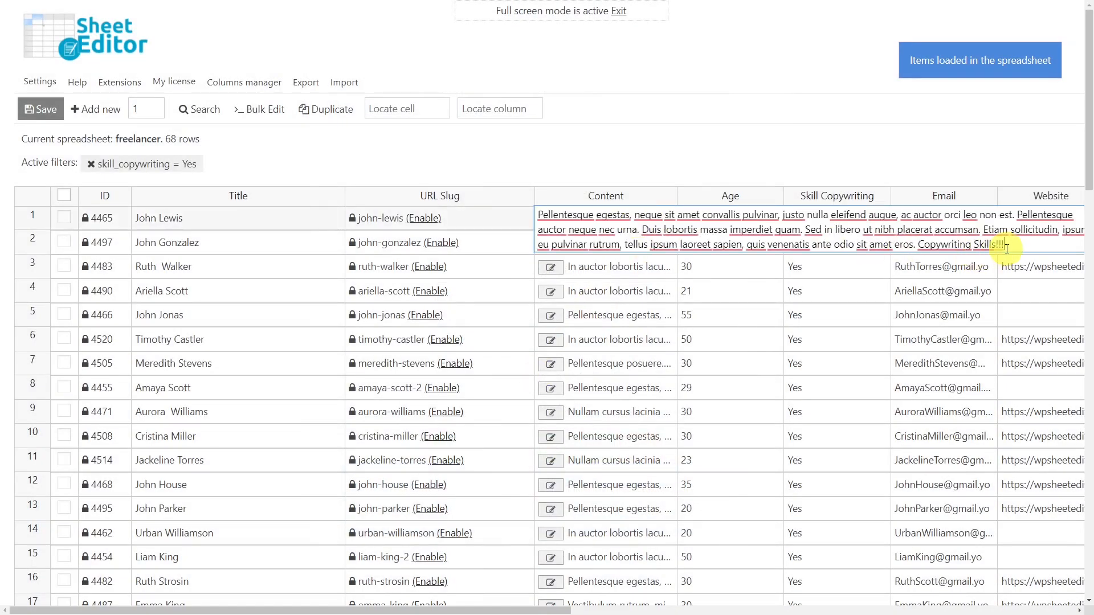
pyautogui.click(630, 164)
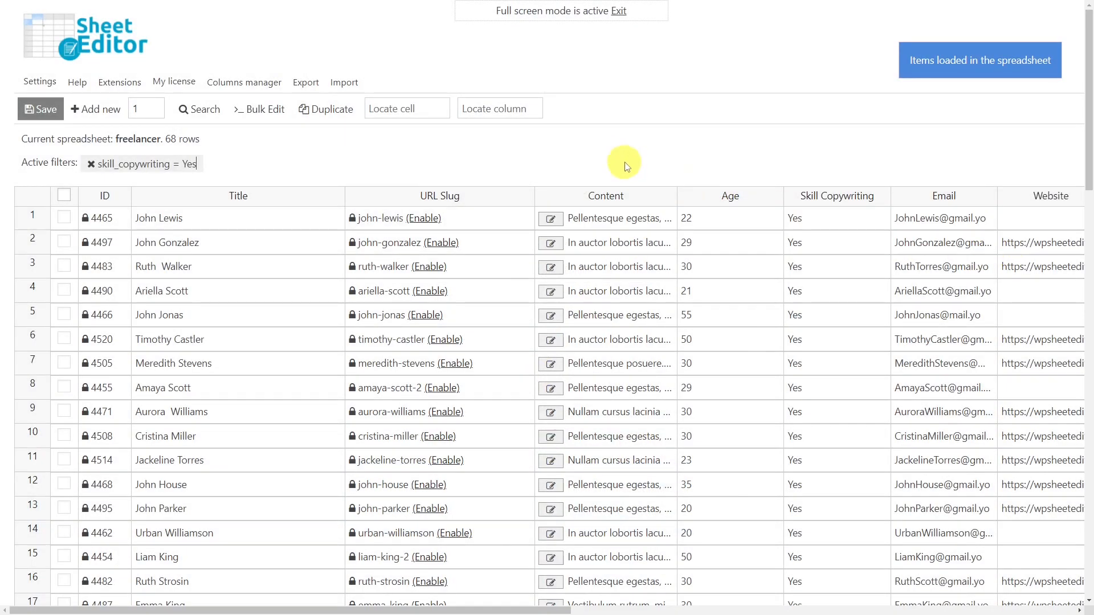